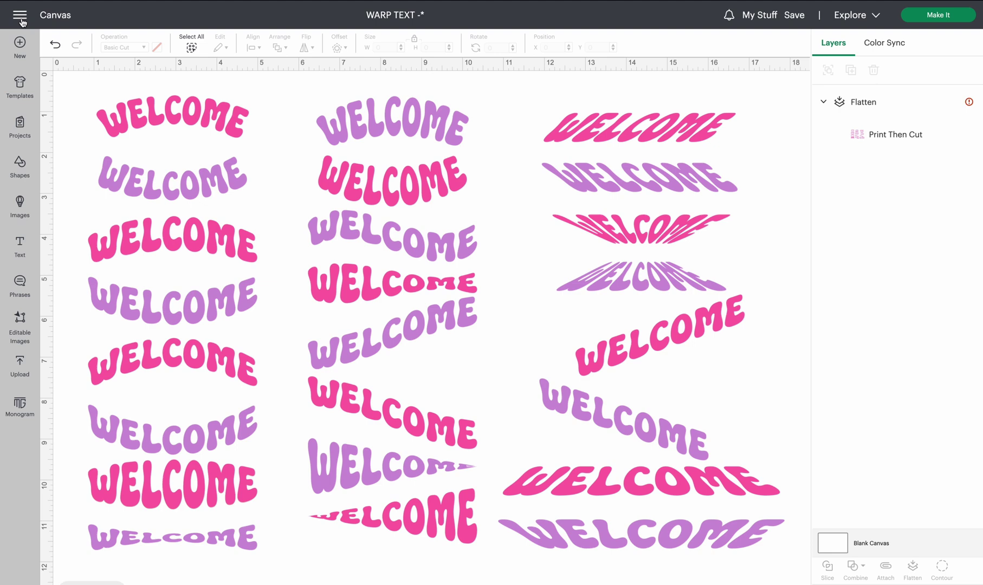
- Switch the application experience from Live to Beta in Settings
{"action": "left_click", "coordinate": [20, 17]}
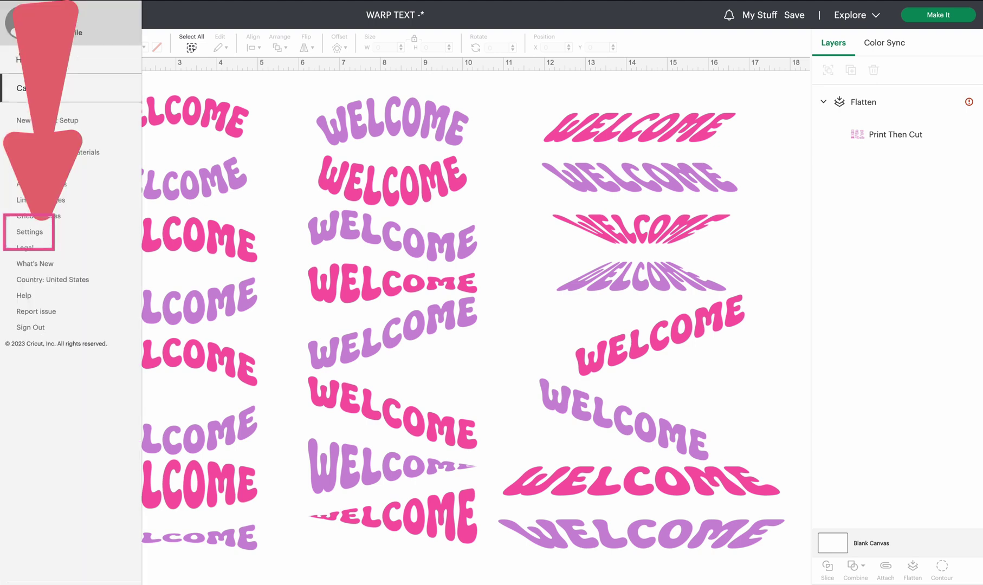
{"action": "left_click", "coordinate": [29, 232]}
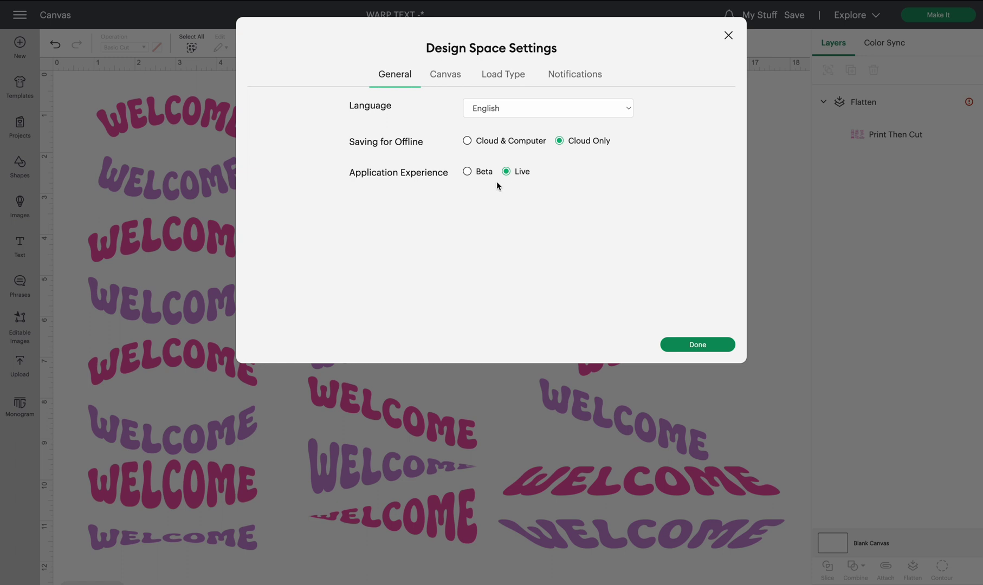
{"action": "left_click", "coordinate": [467, 172]}
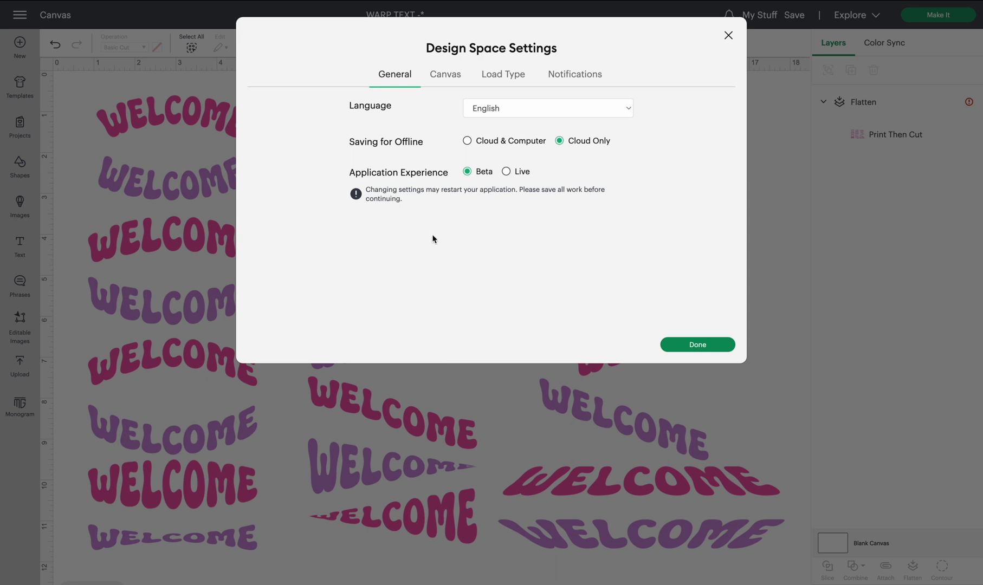
{"action": "left_click", "coordinate": [697, 345]}
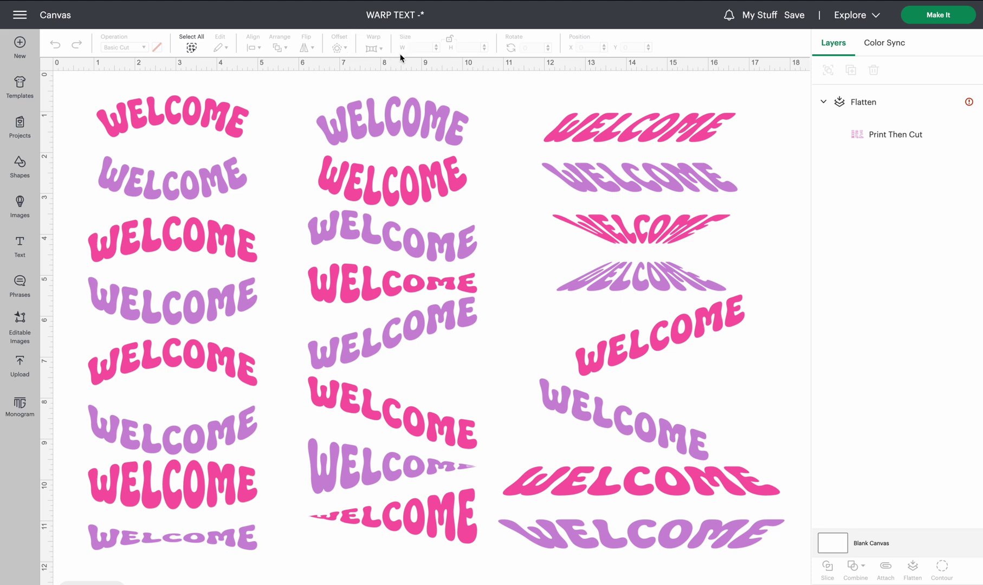
- Delete the WELCOME designs and add a text box set in the Always Groovy system font
{"action": "left_click", "coordinate": [394, 122]}
{"action": "key", "text": "Delete"}
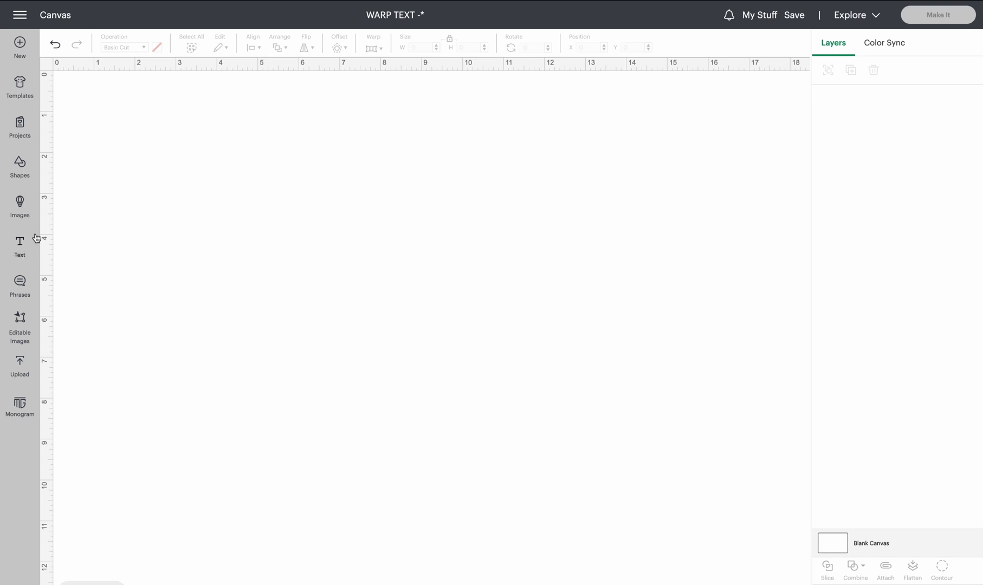
{"action": "left_click", "coordinate": [24, 253]}
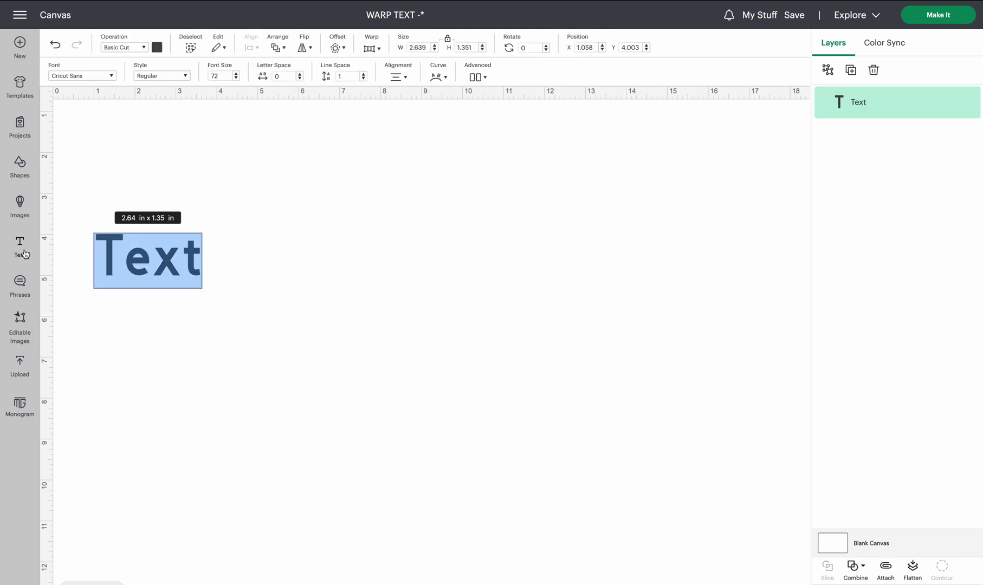
{"action": "left_click", "coordinate": [113, 77]}
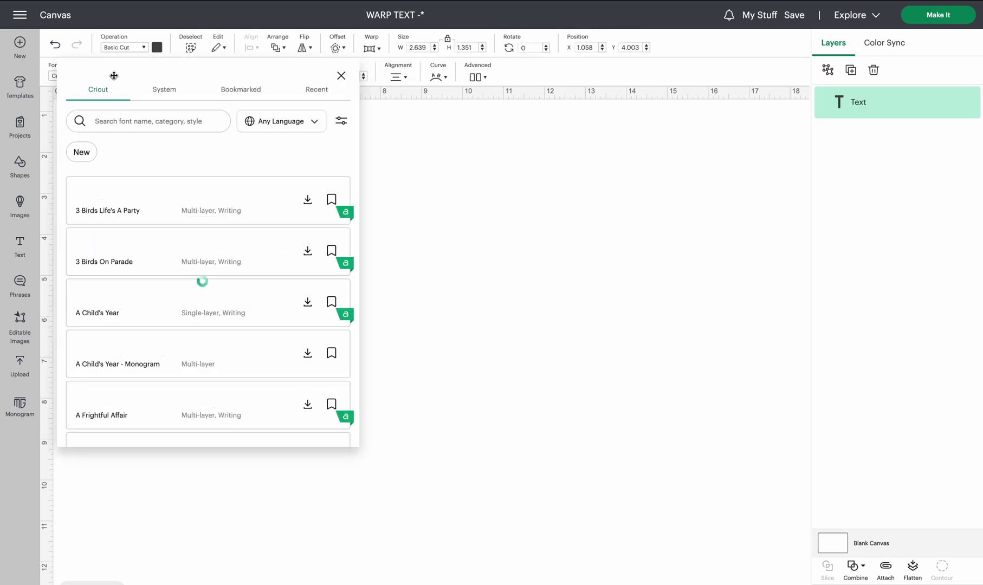
{"action": "left_click", "coordinate": [164, 85]}
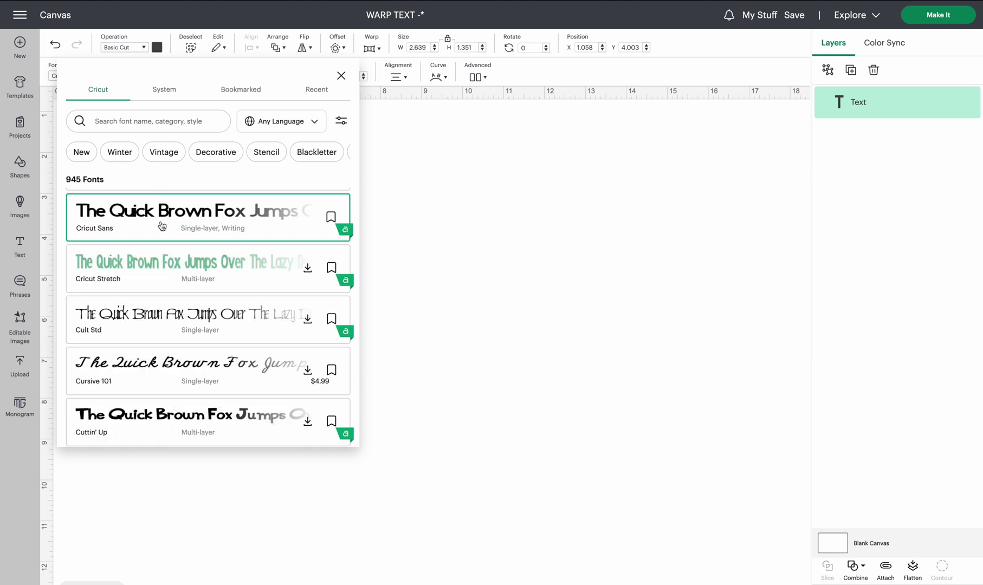
{"action": "left_click", "coordinate": [168, 93]}
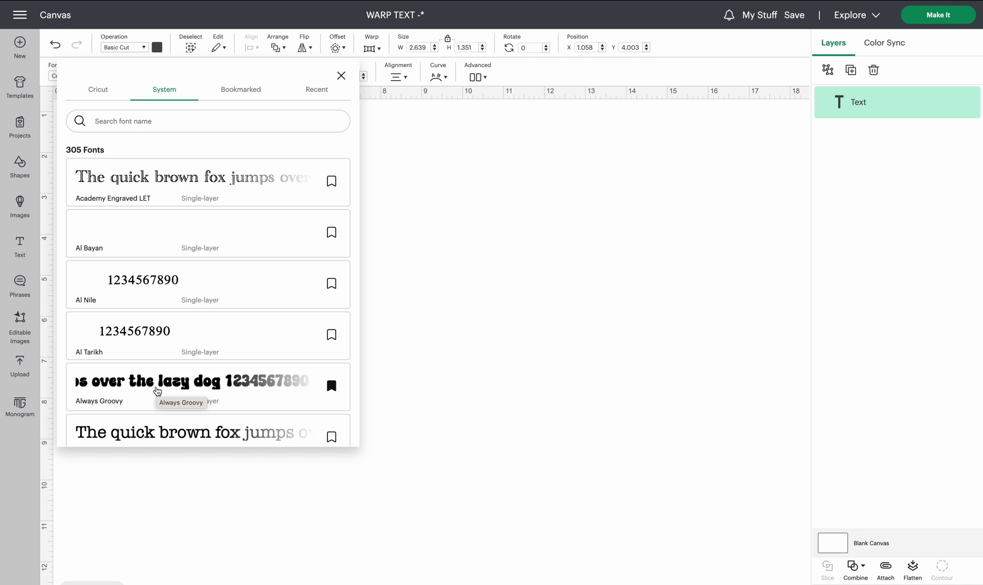
{"action": "left_click", "coordinate": [154, 388]}
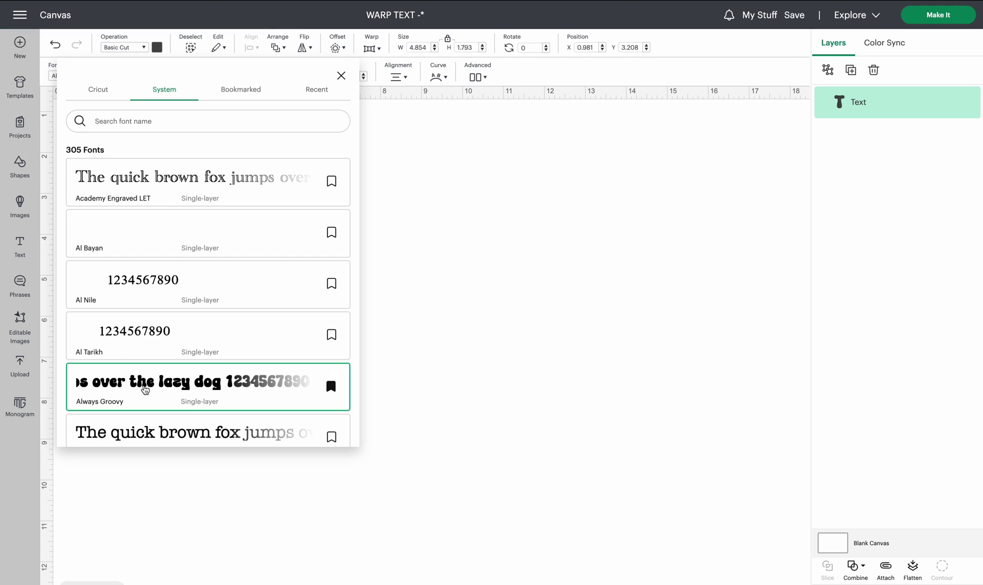
{"action": "left_click", "coordinate": [338, 320]}
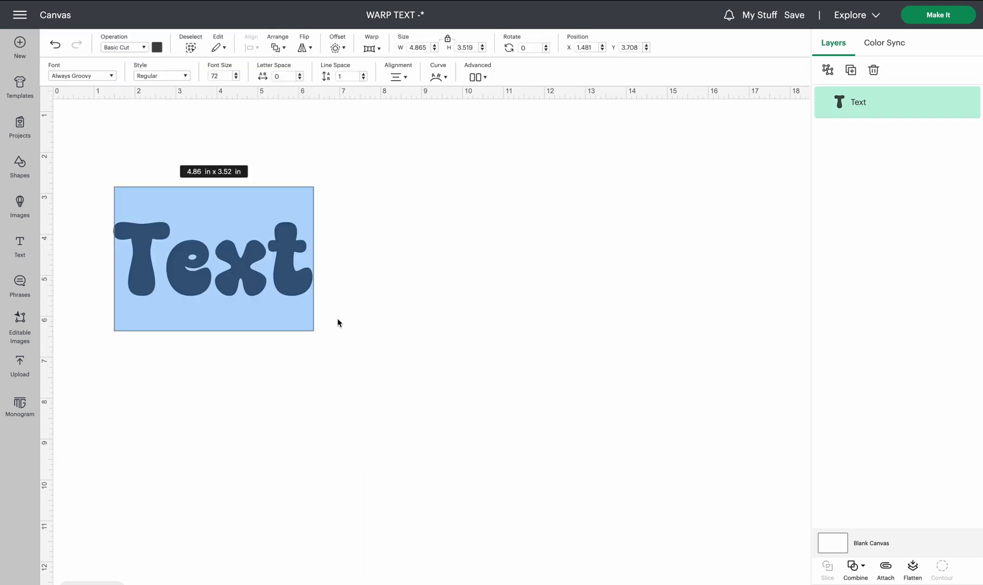
- Type LIVE, duplicate it twice, and change the copies to LAUGH and LOVE
{"action": "type", "text": "LIVE"}
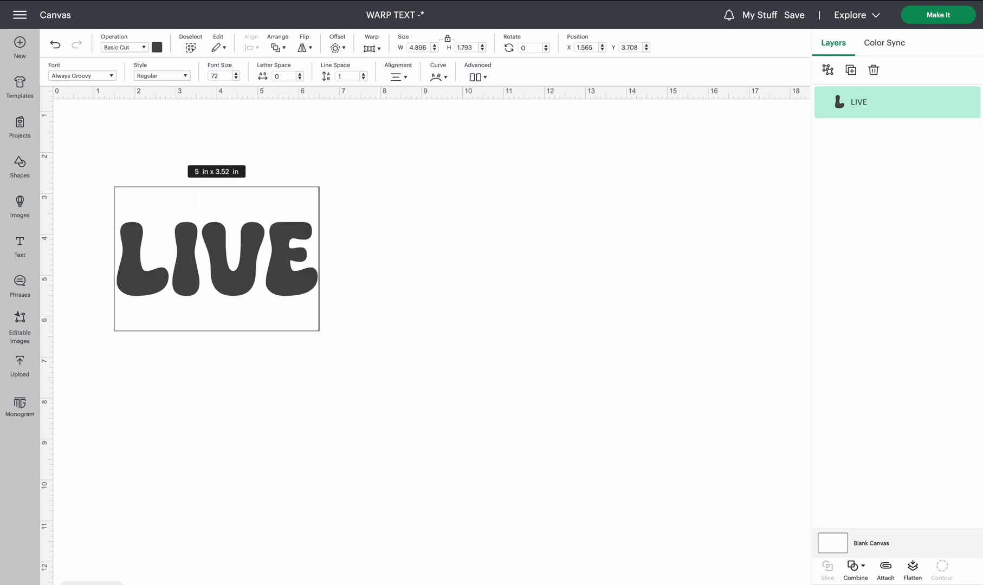
{"action": "key", "text": "BackSpace"}
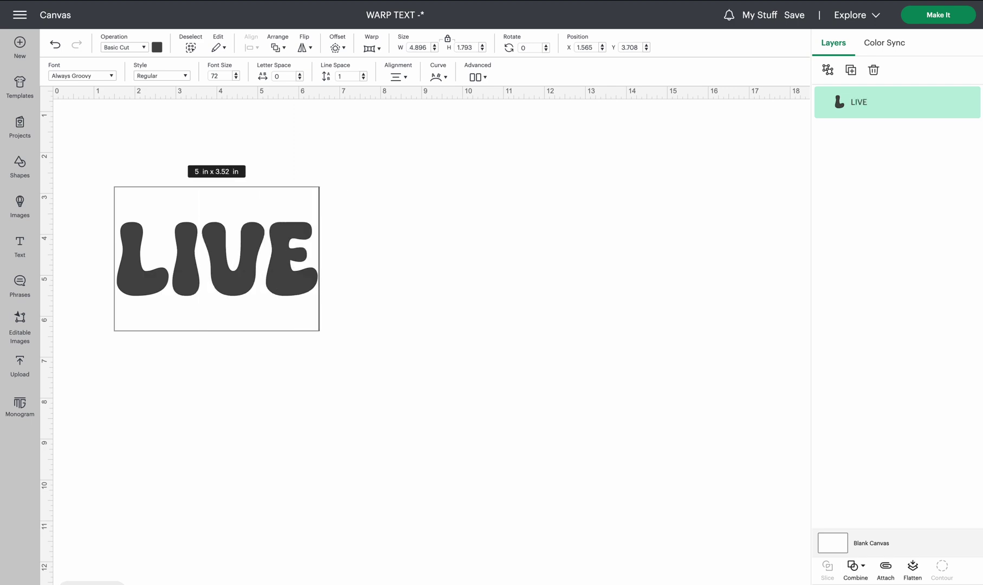
{"action": "left_click", "coordinate": [851, 71]}
{"action": "left_click", "coordinate": [851, 71]}
{"action": "left_click_drag", "start_coordinate": [293, 169], "coordinate": [500, 257]}
{"action": "double_click", "coordinate": [500, 257]}
{"action": "type", "text": "LAUGH"}
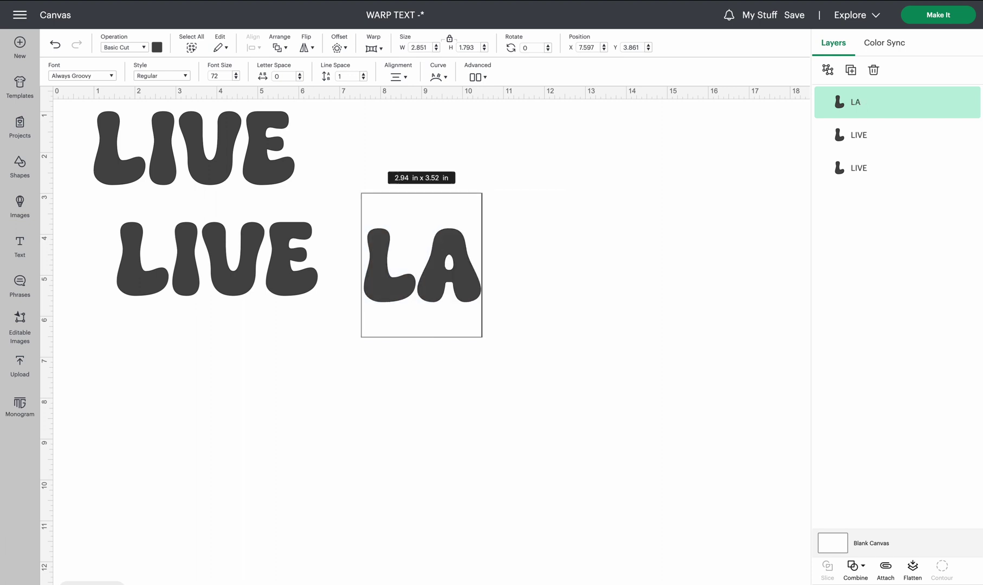
{"action": "double_click", "coordinate": [239, 155]}
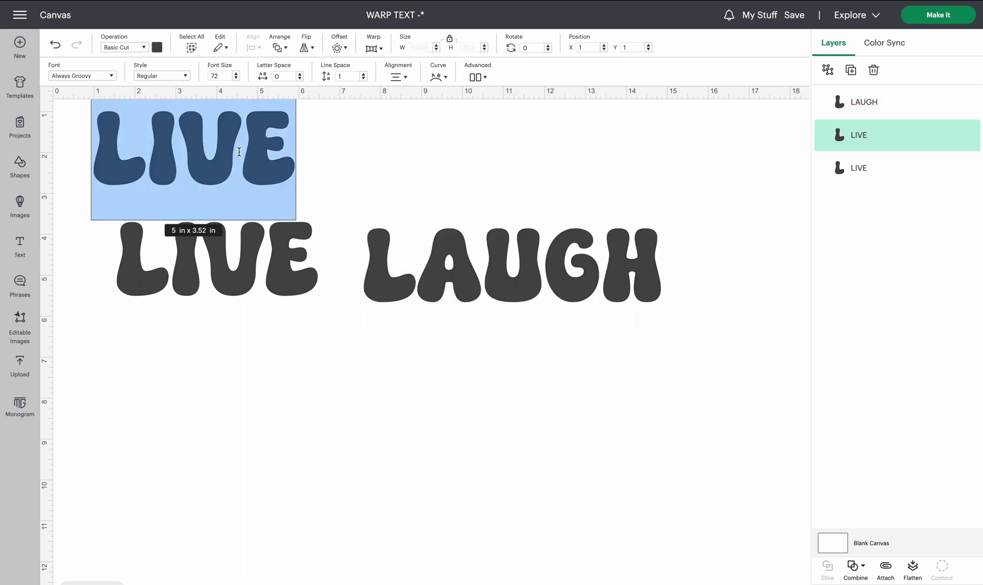
{"action": "type", "text": "LOVE"}
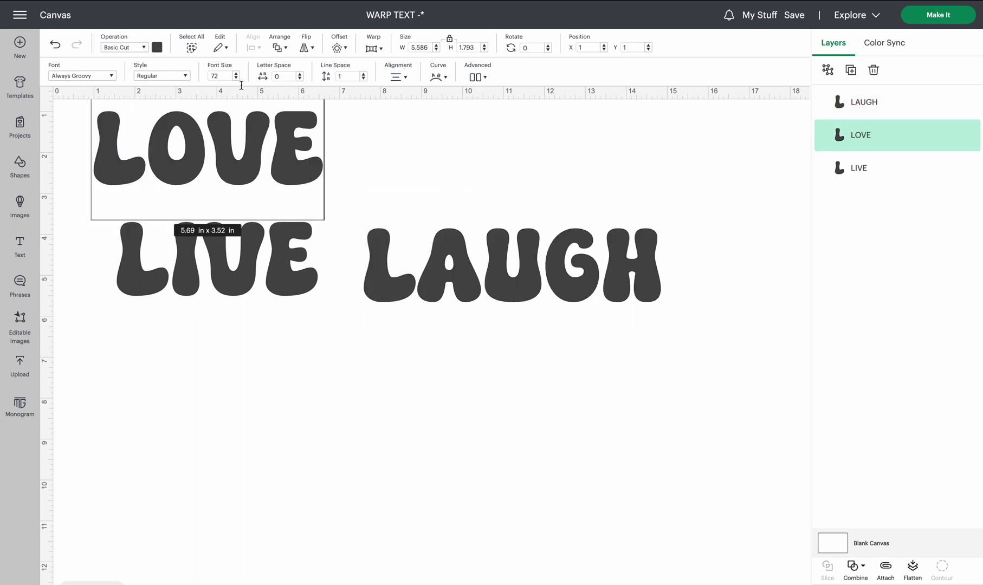
- Stack LIVE, LAUGH and LOVE vertically in the middle and select all three
{"action": "left_click", "coordinate": [425, 154]}
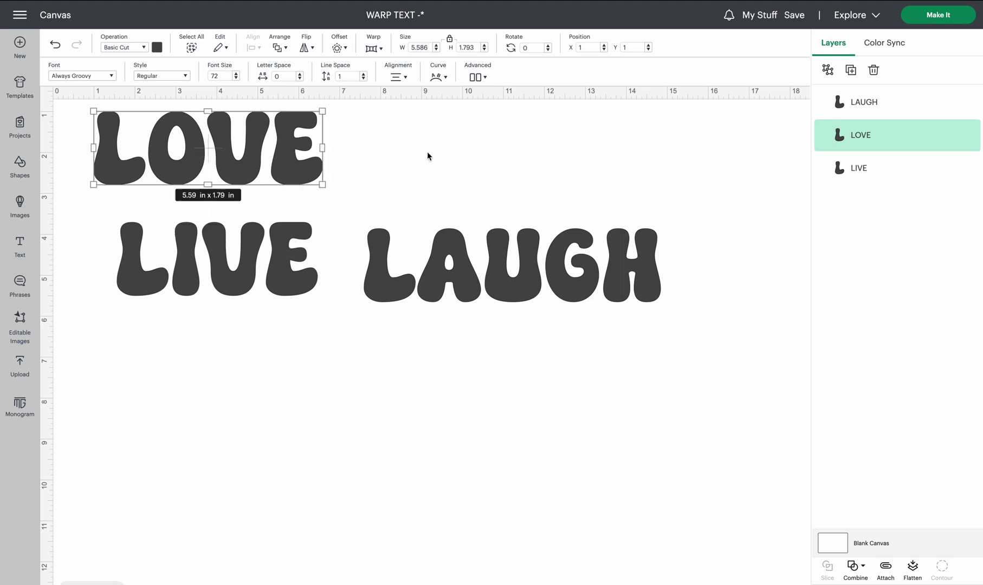
{"action": "left_click_drag", "start_coordinate": [214, 154], "coordinate": [468, 459]}
{"action": "left_click", "coordinate": [518, 277]}
{"action": "left_click_drag", "start_coordinate": [519, 278], "coordinate": [450, 345]}
{"action": "left_click_drag", "start_coordinate": [217, 266], "coordinate": [438, 245]}
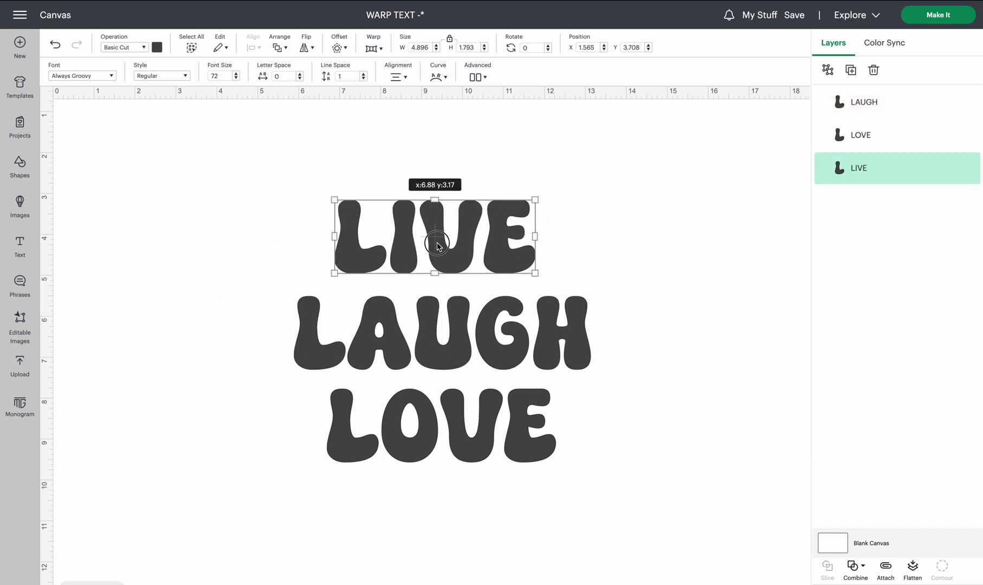
{"action": "left_click", "coordinate": [615, 174]}
{"action": "left_click_drag", "start_coordinate": [649, 137], "coordinate": [401, 493]}
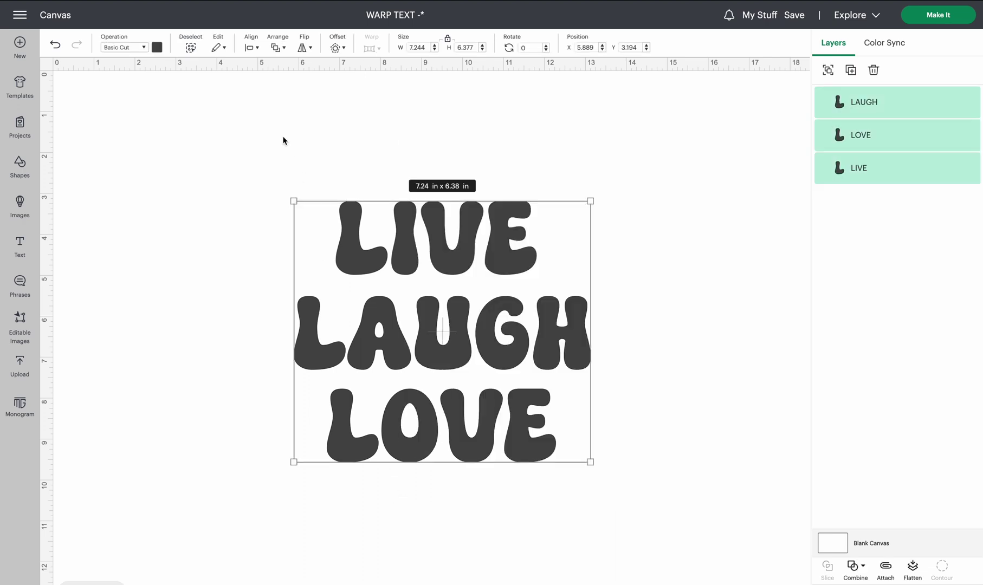
- Centre the three words horizontally on each other and shift the stack up and left
{"action": "left_click", "coordinate": [251, 49]}
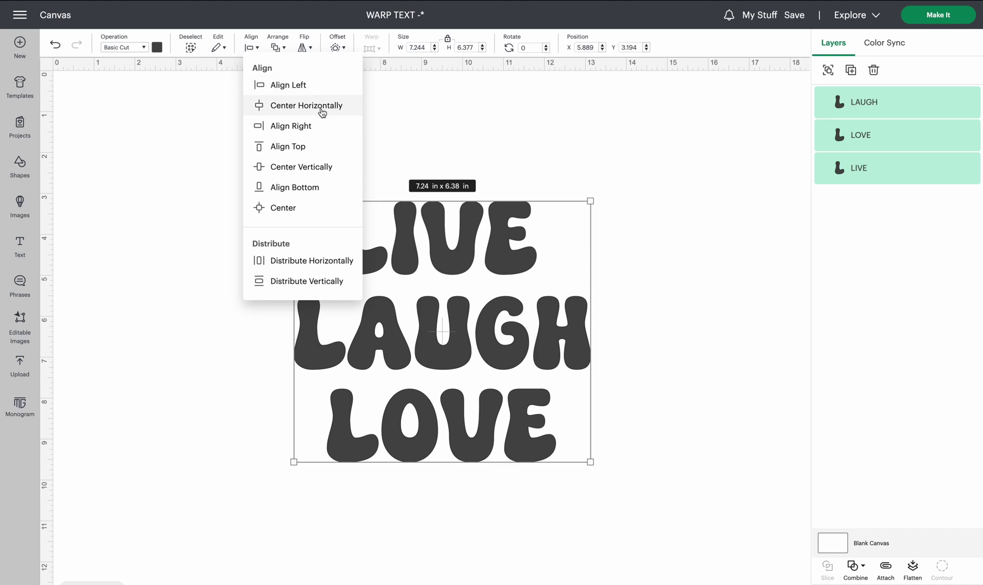
{"action": "left_click", "coordinate": [321, 110]}
{"action": "left_click", "coordinate": [473, 143]}
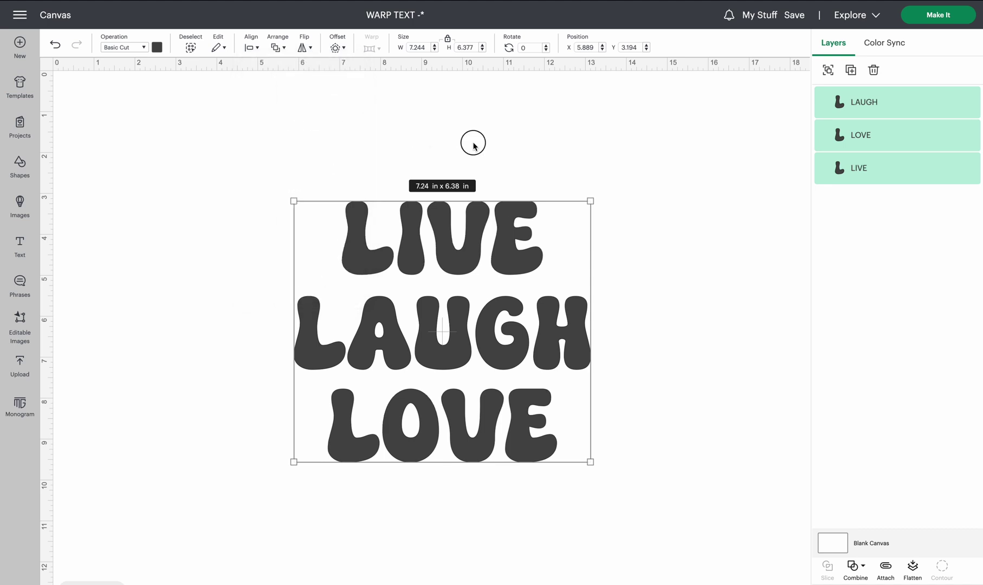
{"action": "left_click_drag", "start_coordinate": [469, 115], "coordinate": [416, 503]}
{"action": "left_click_drag", "start_coordinate": [454, 367], "coordinate": [432, 335]}
{"action": "left_click", "coordinate": [469, 133]}
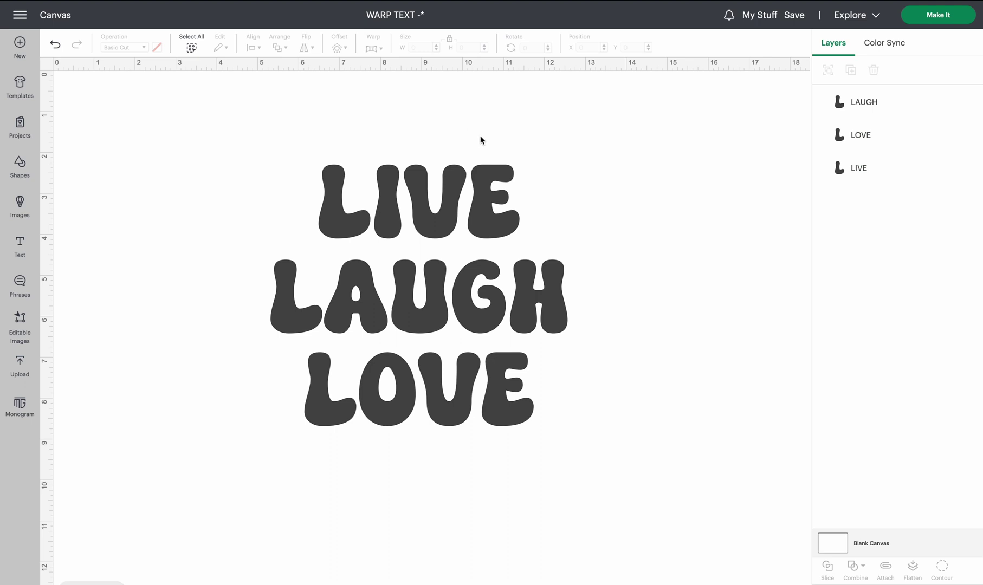
{"action": "left_click", "coordinate": [432, 302]}
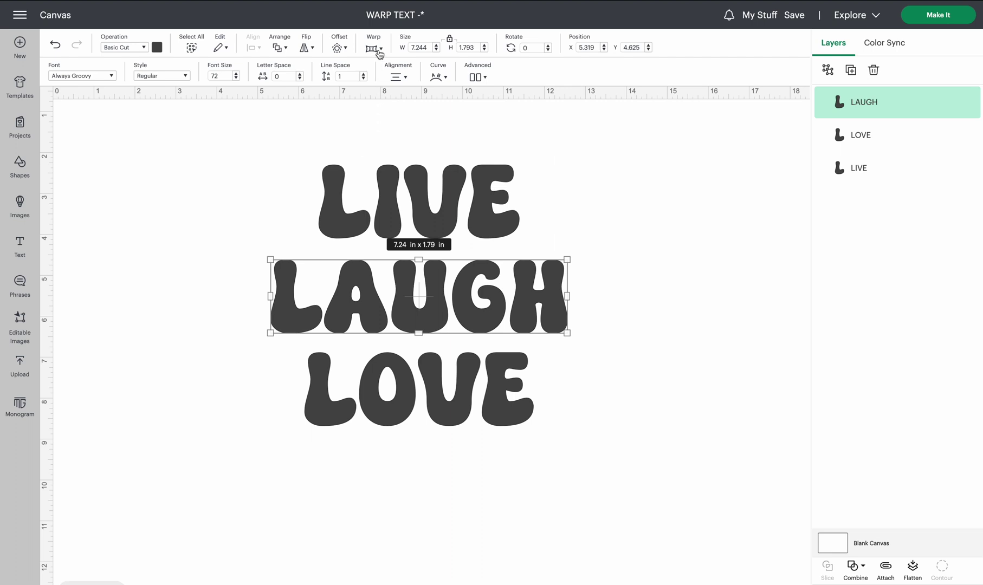
- Apply warp preset 7 to LAUGH for a rounded barrel bulge
{"action": "left_click", "coordinate": [379, 51]}
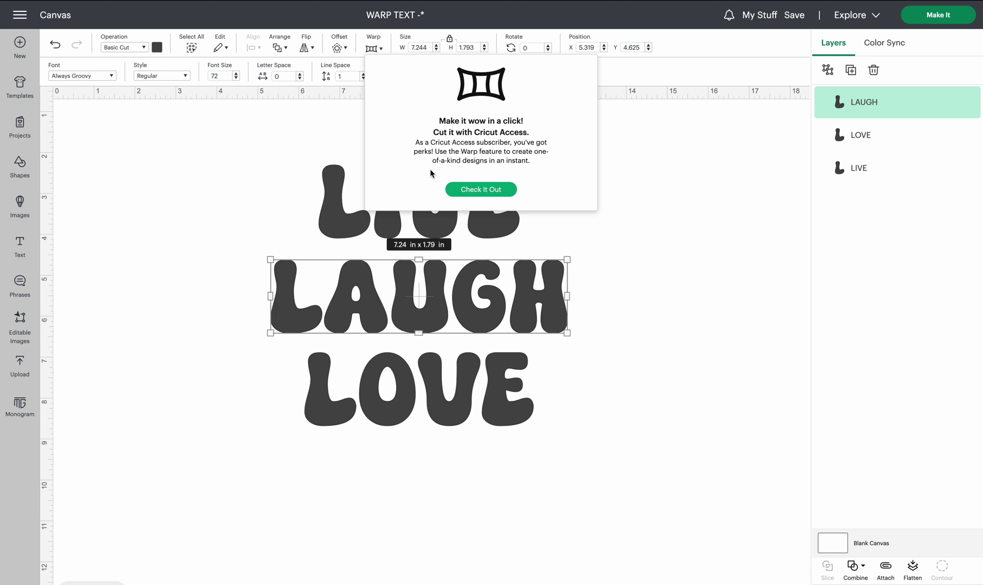
{"action": "left_click", "coordinate": [480, 190]}
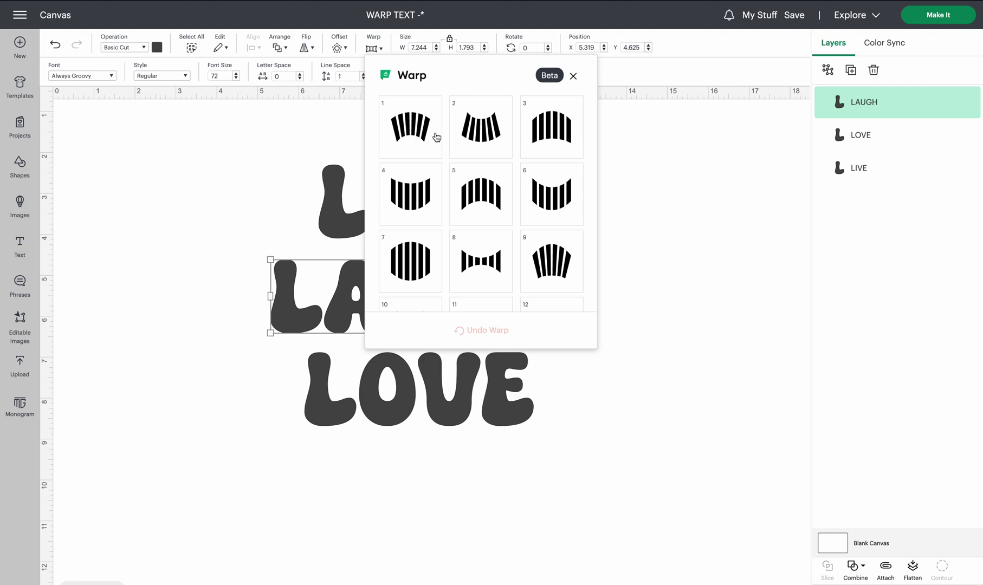
{"action": "scroll", "coordinate": [554, 200], "scroll_direction": "down", "scroll_amount": 2}
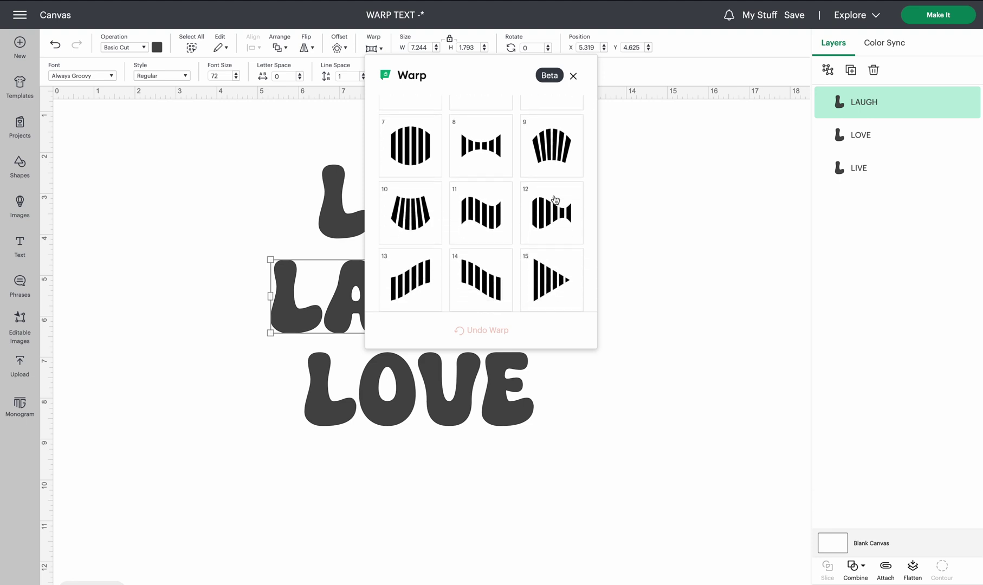
{"action": "scroll", "coordinate": [420, 200], "scroll_direction": "down", "scroll_amount": 2}
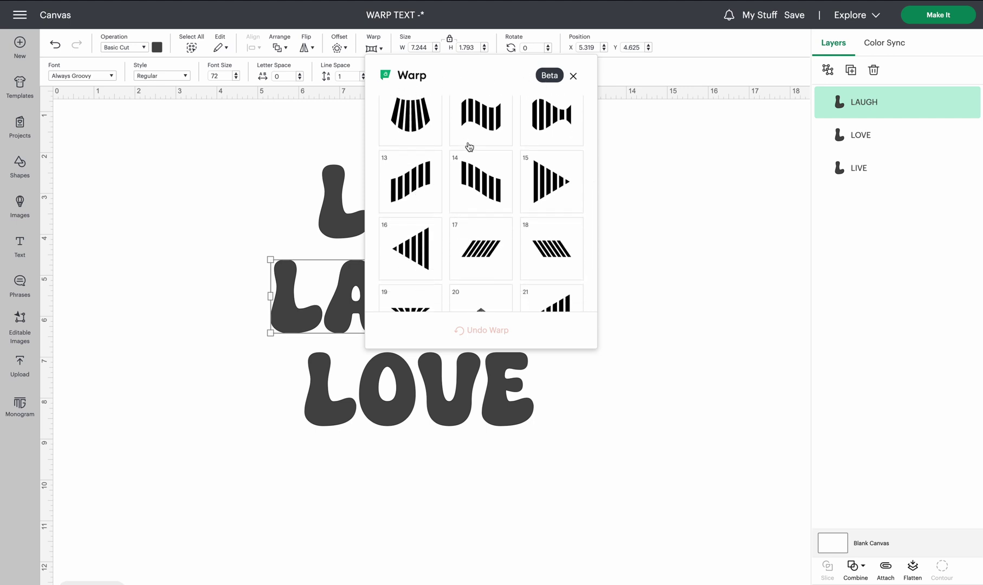
{"action": "scroll", "coordinate": [468, 149], "scroll_direction": "up", "scroll_amount": 4}
{"action": "scroll", "coordinate": [469, 148], "scroll_direction": "down", "scroll_amount": 8}
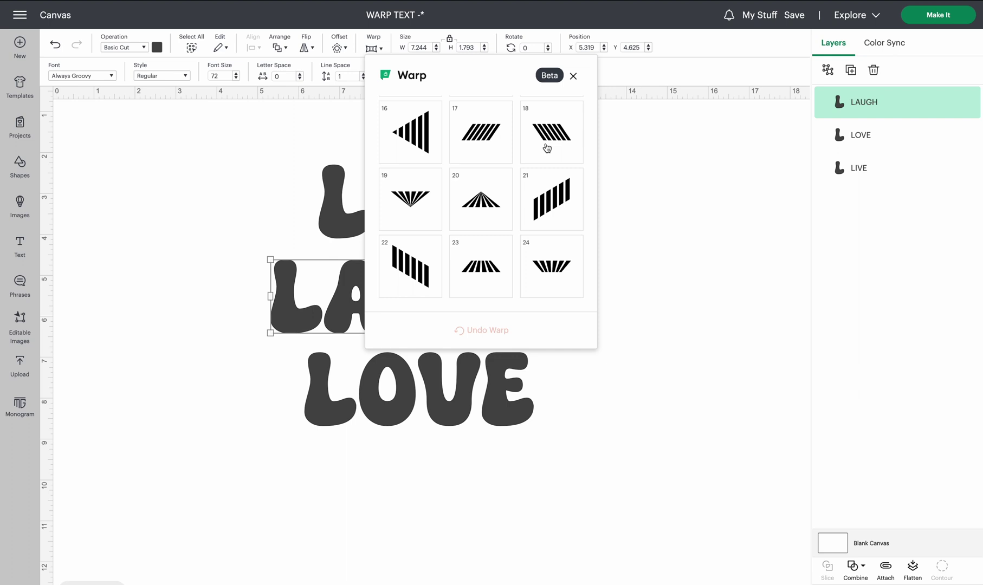
{"action": "scroll", "coordinate": [546, 147], "scroll_direction": "up", "scroll_amount": 5}
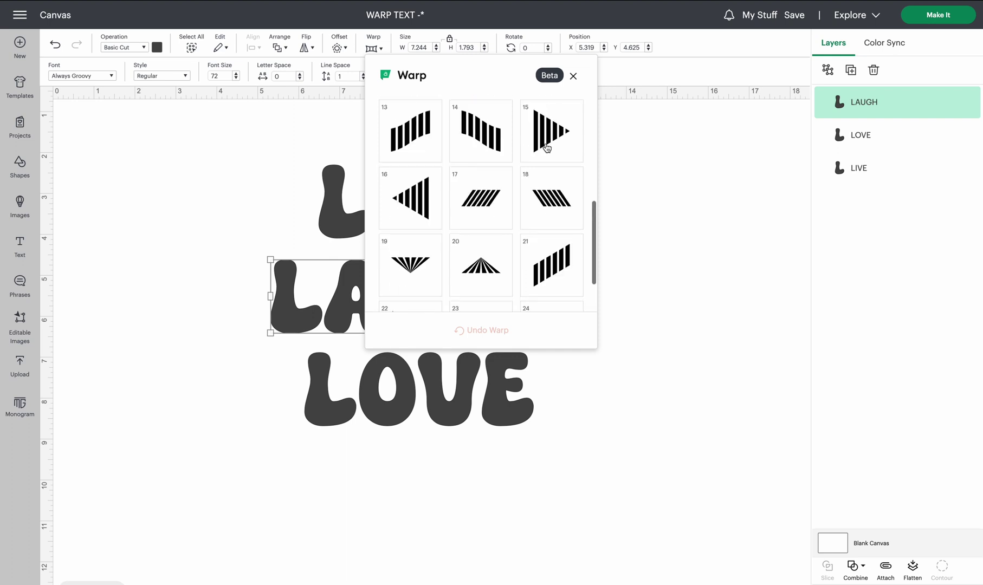
{"action": "scroll", "coordinate": [547, 148], "scroll_direction": "down", "scroll_amount": 1}
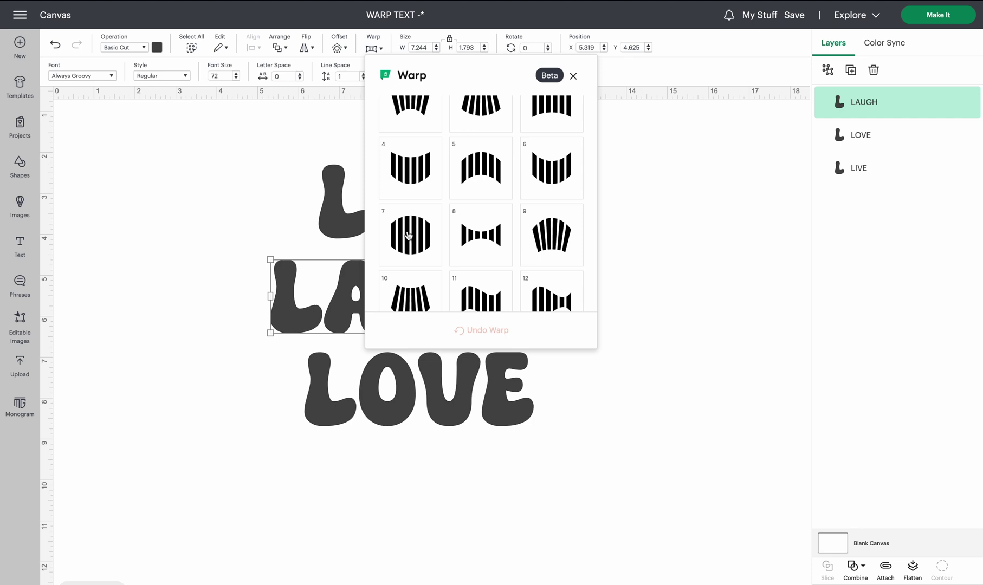
{"action": "left_click", "coordinate": [409, 235]}
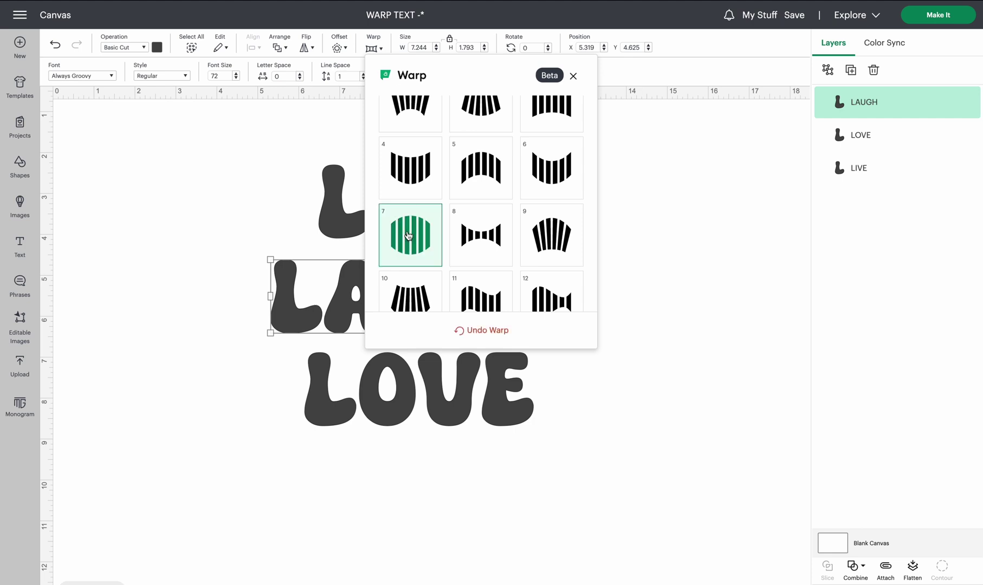
{"action": "left_click", "coordinate": [212, 295]}
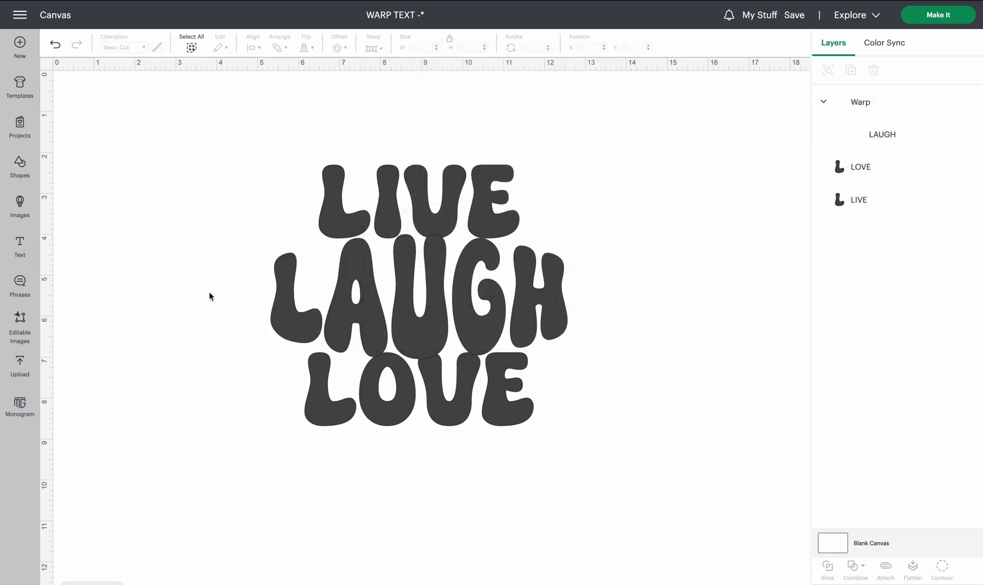
- Spread the words apart by moving LOVE down and LIVE up
{"action": "left_click", "coordinate": [428, 295]}
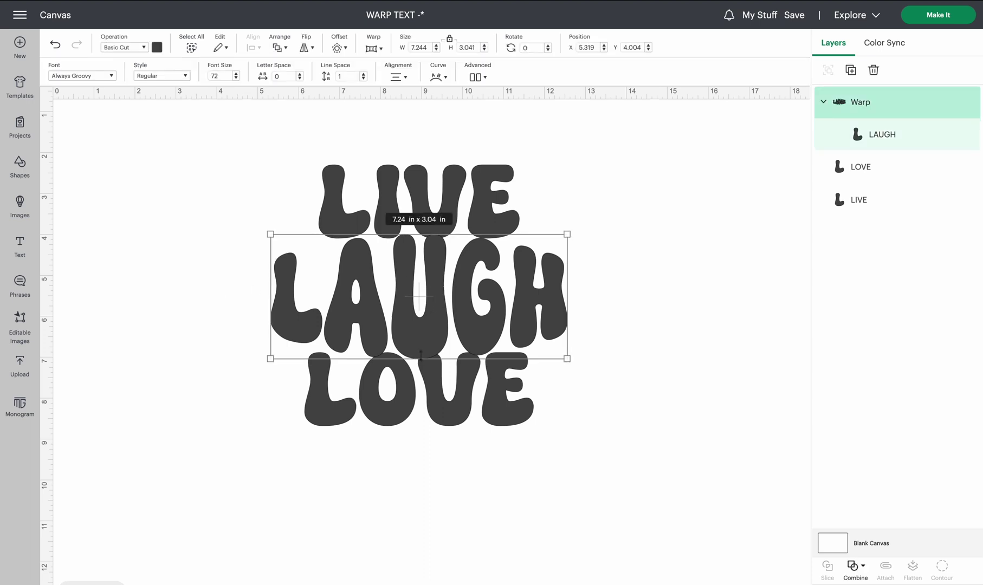
{"action": "mouse_move", "coordinate": [421, 407]}
{"action": "left_mouse_down"}
{"action": "mouse_move", "coordinate": [422, 396]}
{"action": "mouse_move", "coordinate": [422, 421]}
{"action": "left_mouse_up"}
{"action": "left_click_drag", "start_coordinate": [428, 195], "coordinate": [428, 164]}
{"action": "left_click", "coordinate": [591, 207]}
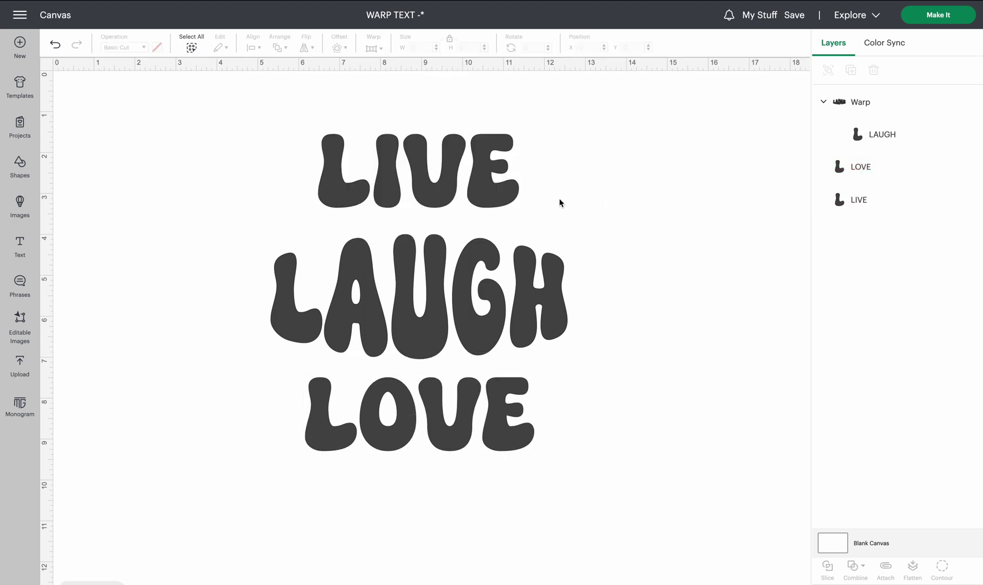
- Apply warp preset 9 to LIVE so it arches upward in a fan
{"action": "left_click", "coordinate": [429, 161]}
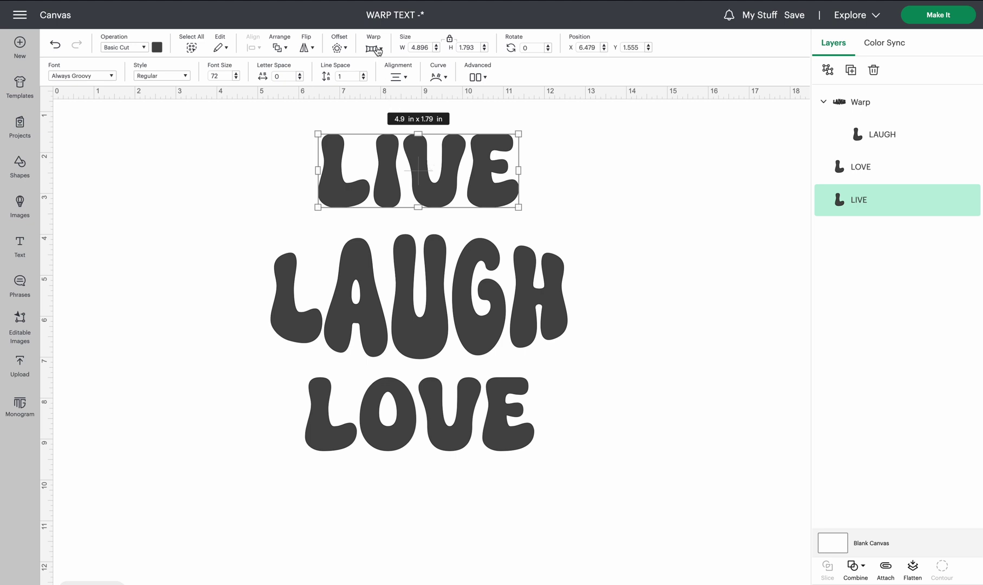
{"action": "left_click", "coordinate": [377, 49]}
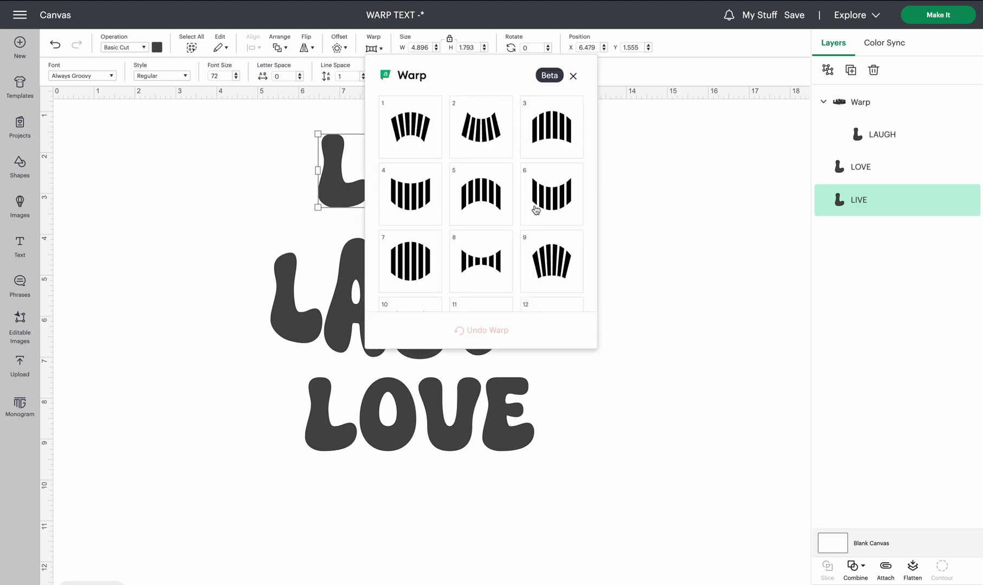
{"action": "scroll", "coordinate": [536, 209], "scroll_direction": "down", "scroll_amount": 1}
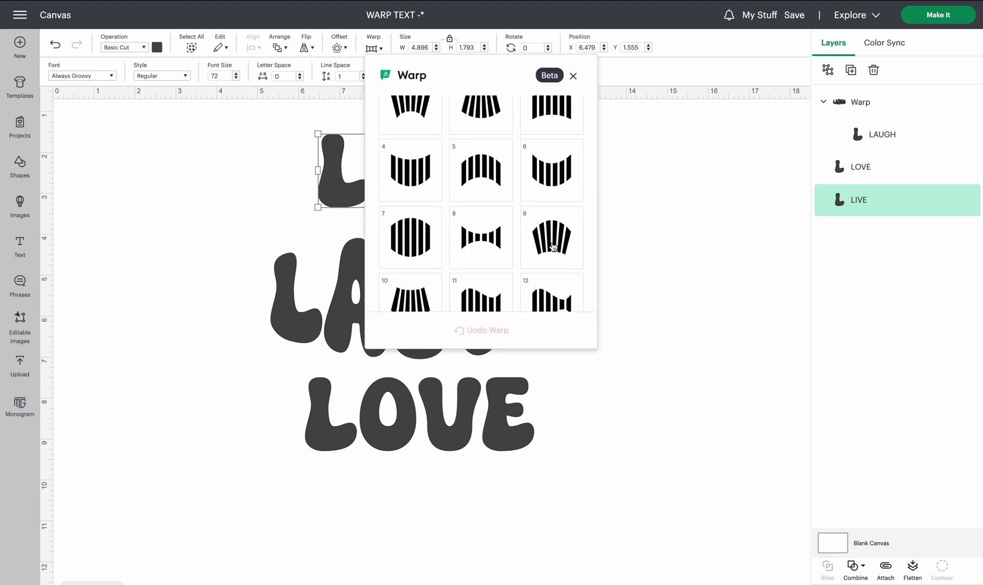
{"action": "left_click", "coordinate": [553, 248]}
{"action": "left_click", "coordinate": [641, 270]}
- Warp LOVE with preset 4, then switch it to the flared fan preset 10
{"action": "left_click", "coordinate": [442, 450]}
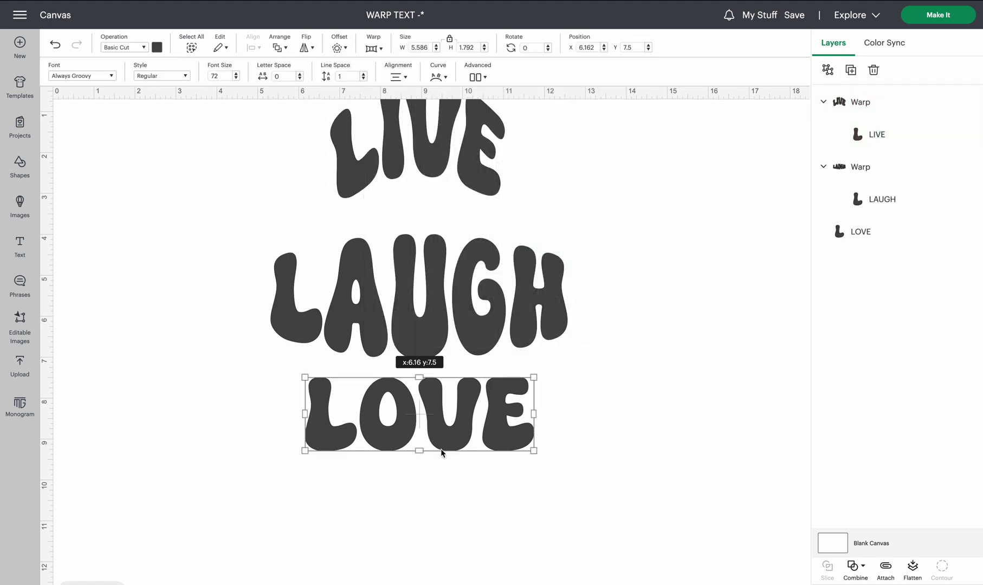
{"action": "left_click", "coordinate": [374, 48]}
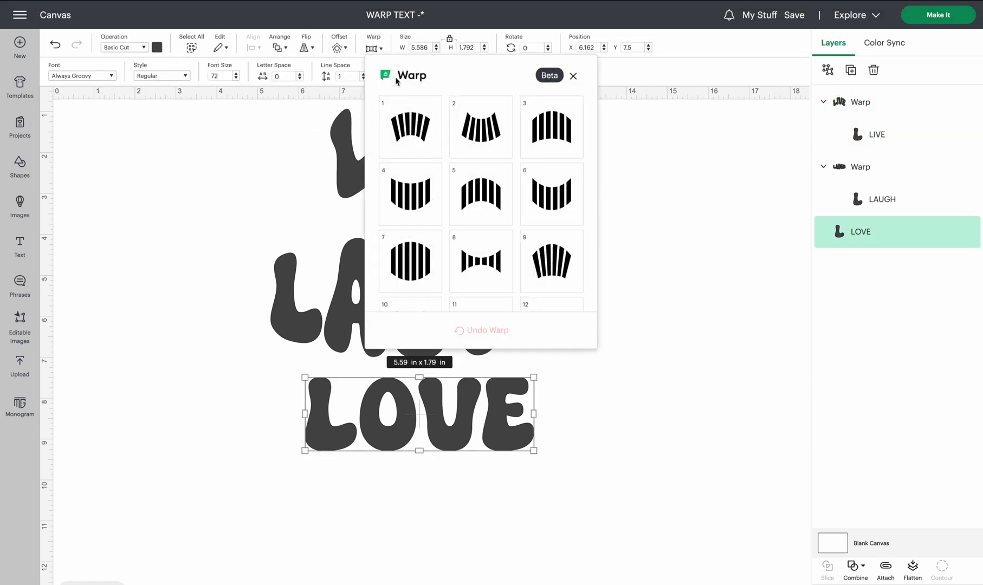
{"action": "scroll", "coordinate": [467, 228], "scroll_direction": "down", "scroll_amount": 1}
{"action": "left_click", "coordinate": [411, 195]}
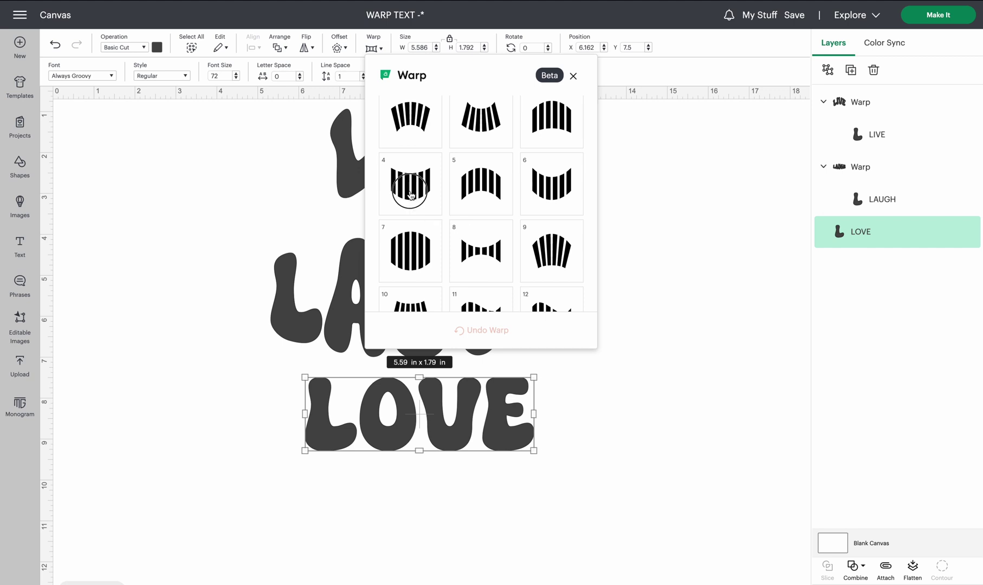
{"action": "scroll", "coordinate": [524, 257], "scroll_direction": "down", "scroll_amount": 3}
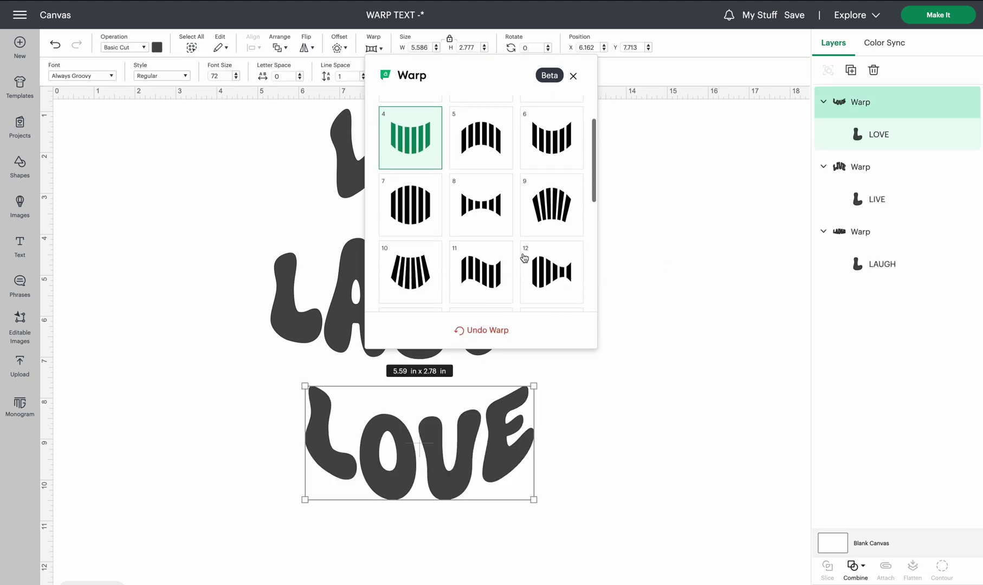
{"action": "left_click", "coordinate": [434, 286]}
{"action": "left_click", "coordinate": [635, 418]}
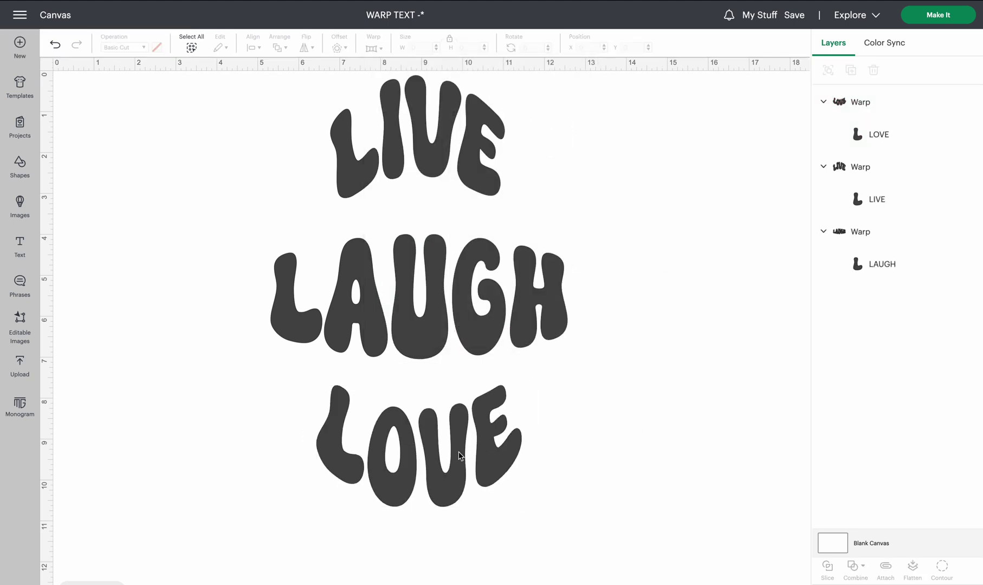
- Move LOVE up and LIVE down, and stretch LIVE to about 5.77 in wide
{"action": "left_click_drag", "start_coordinate": [449, 478], "coordinate": [448, 451]}
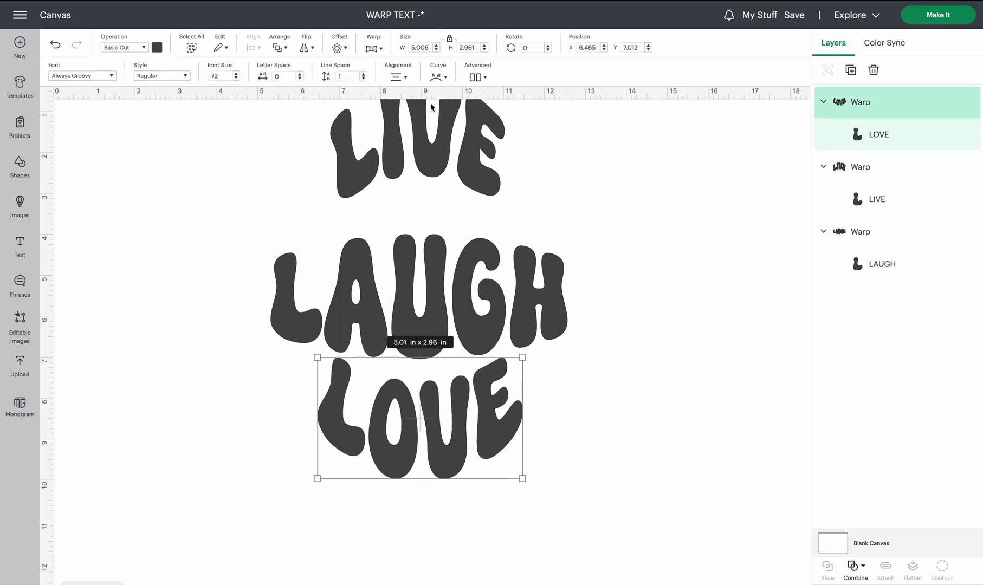
{"action": "left_click_drag", "start_coordinate": [434, 127], "coordinate": [435, 164]}
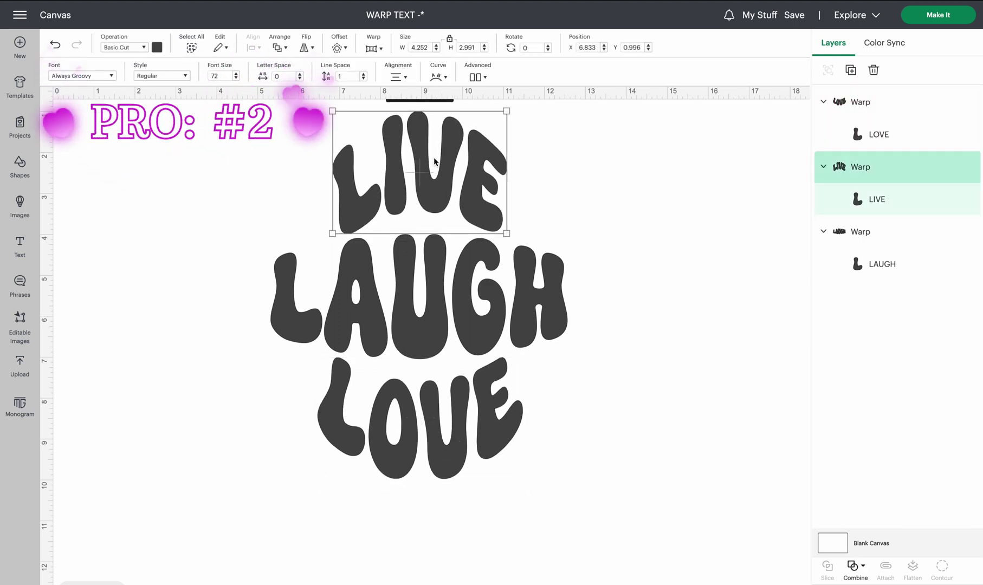
{"action": "left_click_drag", "start_coordinate": [509, 180], "coordinate": [486, 185]}
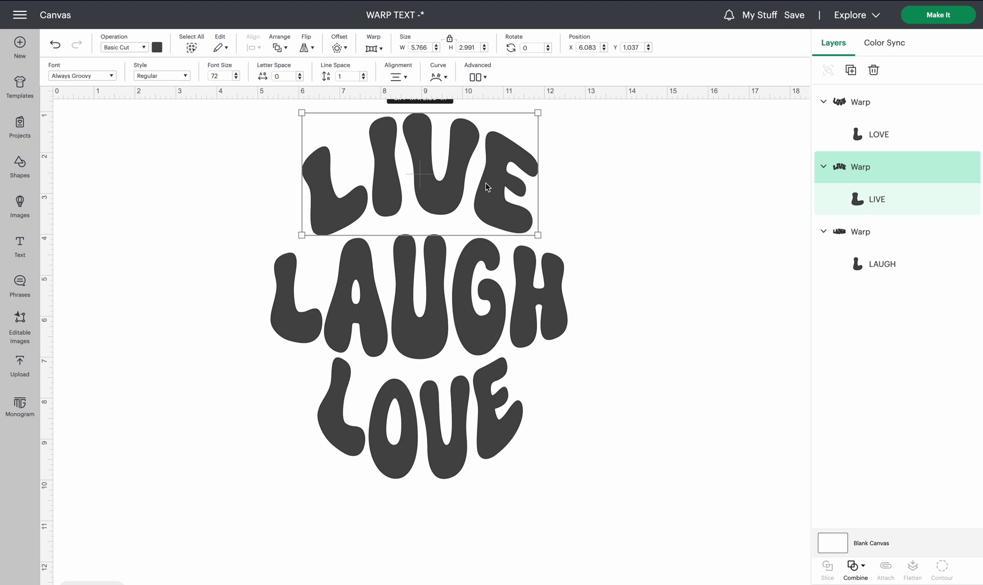
{"action": "left_click", "coordinate": [446, 445]}
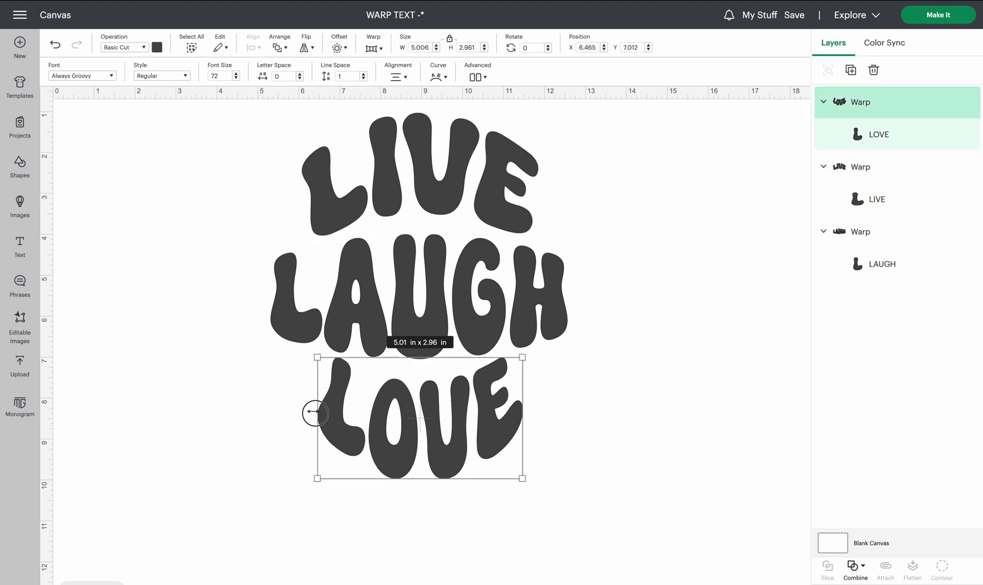
- Resize LOVE to about 6.33 × 2.09 in and centre it under LAUGH
{"action": "left_click_drag", "start_coordinate": [315, 413], "coordinate": [263, 414]}
{"action": "left_click_drag", "start_coordinate": [391, 479], "coordinate": [397, 445]}
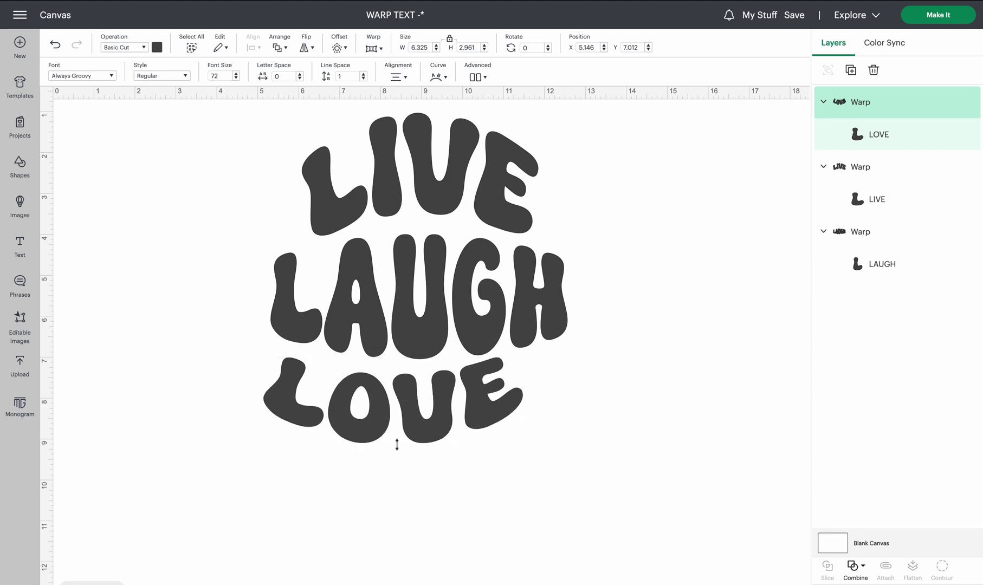
{"action": "left_click_drag", "start_coordinate": [417, 406], "coordinate": [446, 401]}
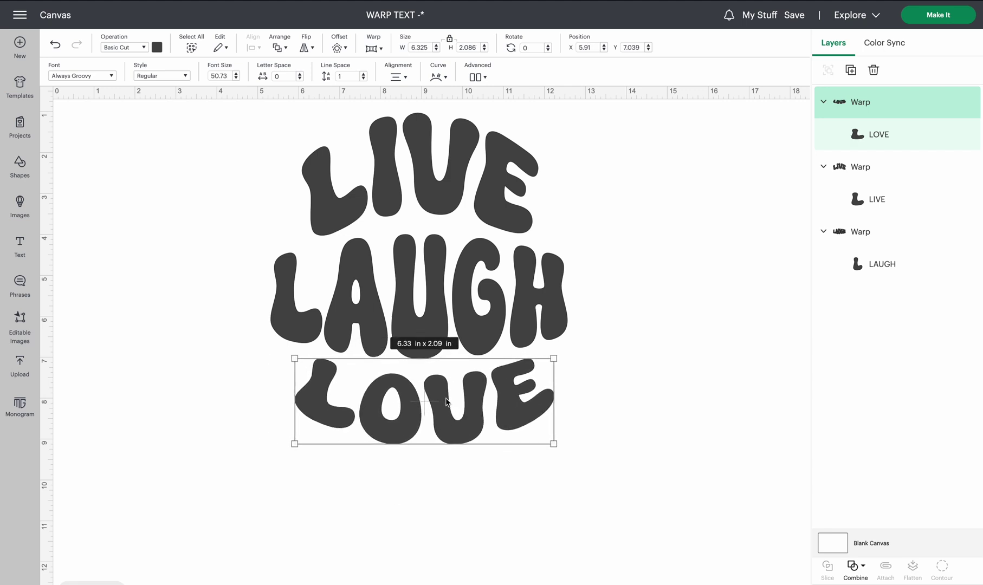
- Shorten LIVE to about 2.41 in tall and nudge it into place above LAUGH
{"action": "left_click", "coordinate": [460, 145]}
{"action": "left_click_drag", "start_coordinate": [436, 115], "coordinate": [434, 137]}
{"action": "left_click_drag", "start_coordinate": [427, 200], "coordinate": [434, 200]}
{"action": "left_click", "coordinate": [424, 408]}
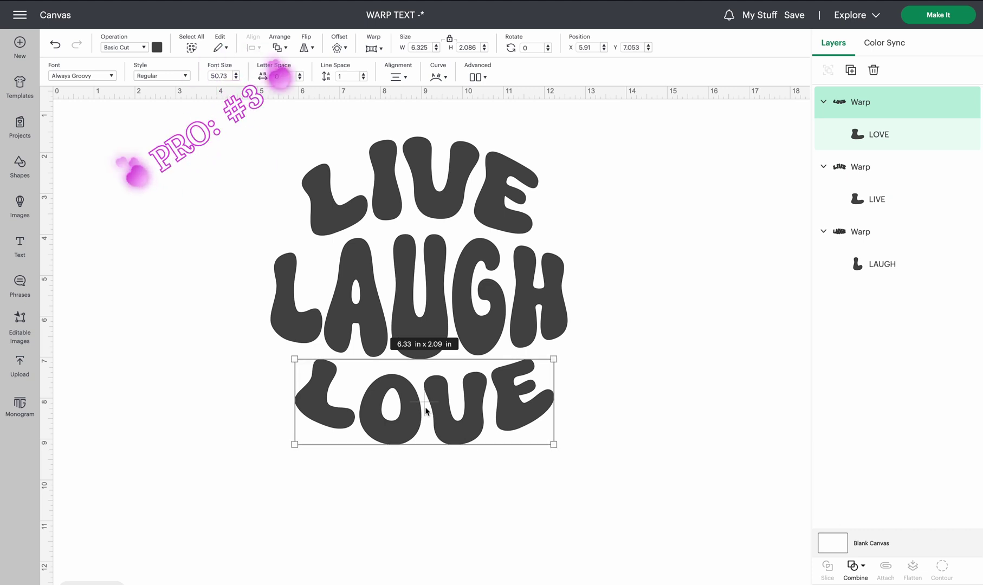
- Add a 0.08 in offset outline around LAUGH
{"action": "left_click", "coordinate": [705, 265]}
{"action": "left_click", "coordinate": [502, 296]}
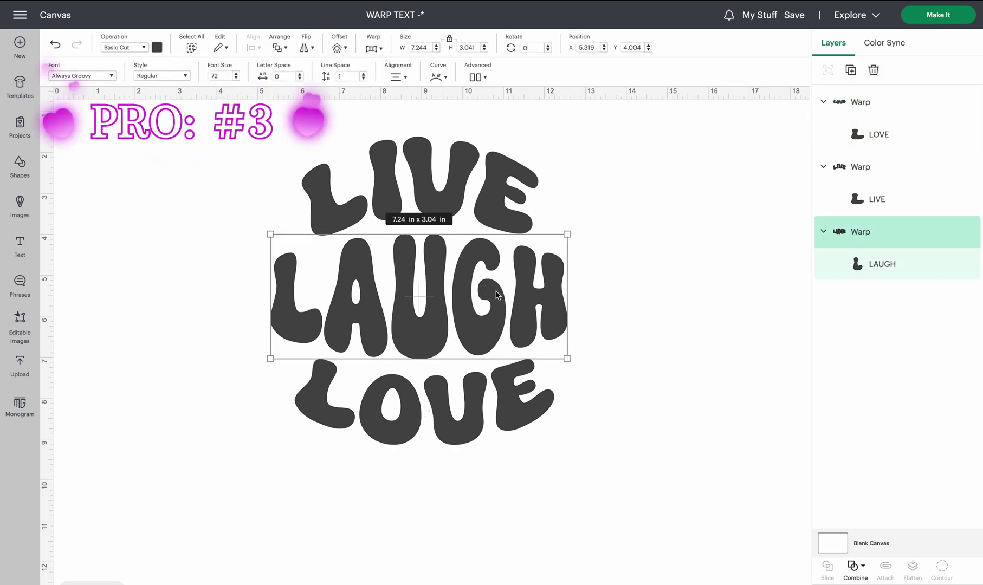
{"action": "left_click", "coordinate": [340, 47]}
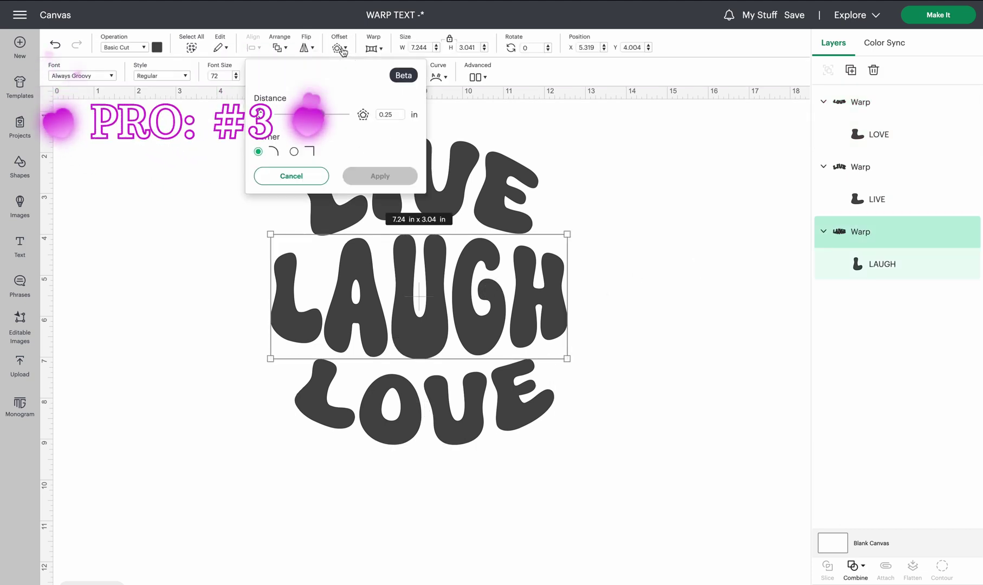
{"action": "left_click", "coordinate": [400, 116]}
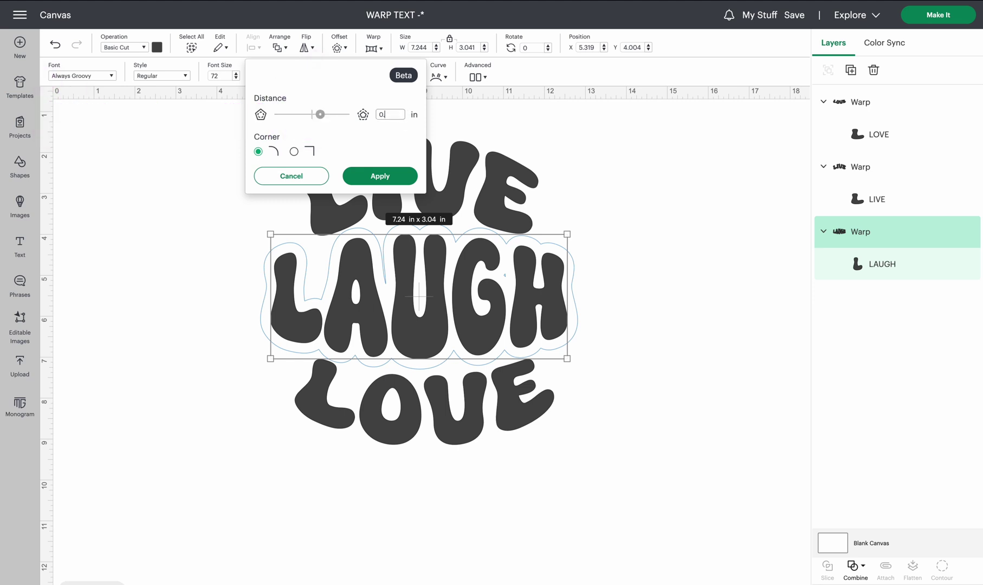
{"action": "type", "text": "0.08"}
{"action": "key", "text": "Return"}
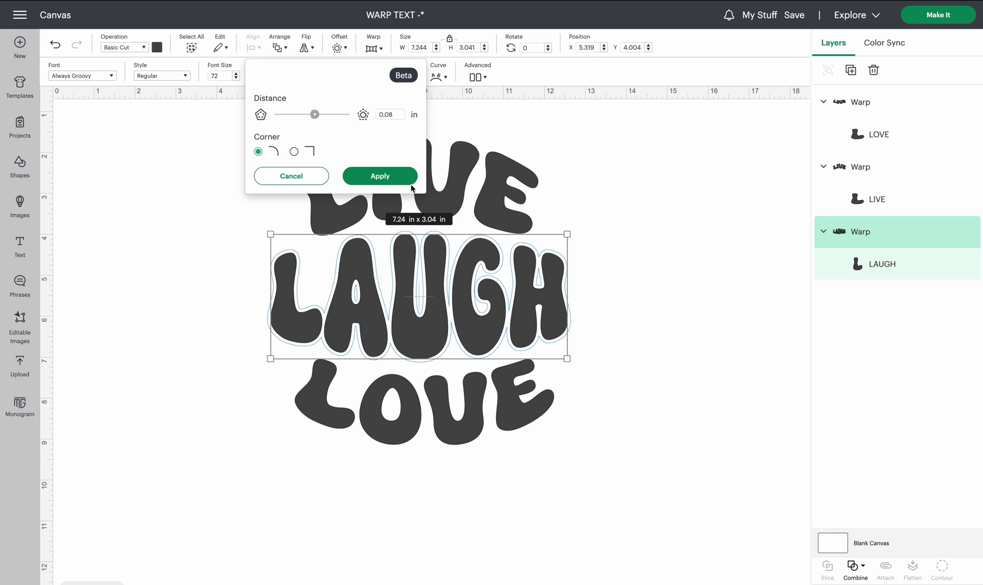
{"action": "left_click", "coordinate": [394, 178]}
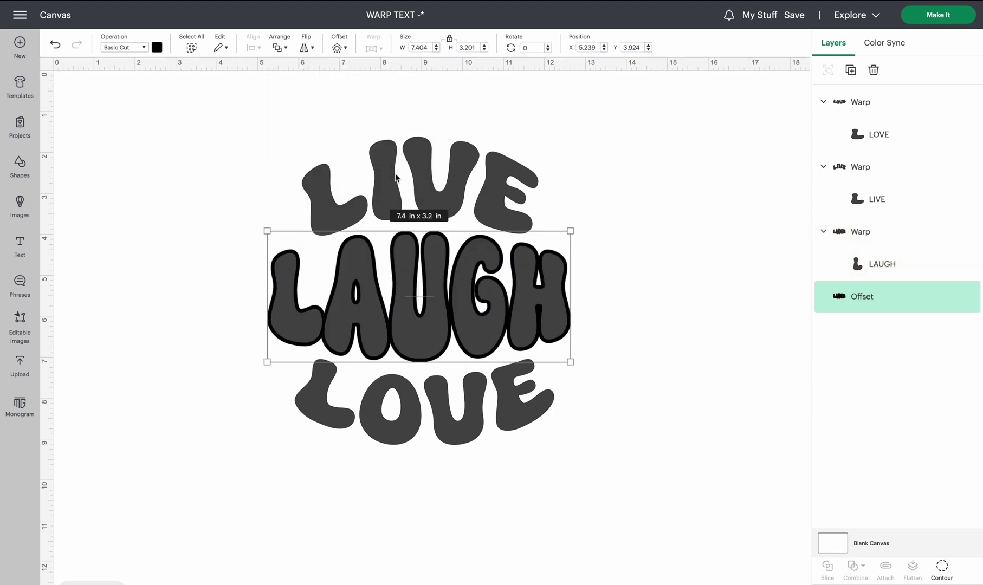
- Add matching 0.08 in offset outlines around LIVE and LOVE
{"action": "left_click", "coordinate": [451, 184]}
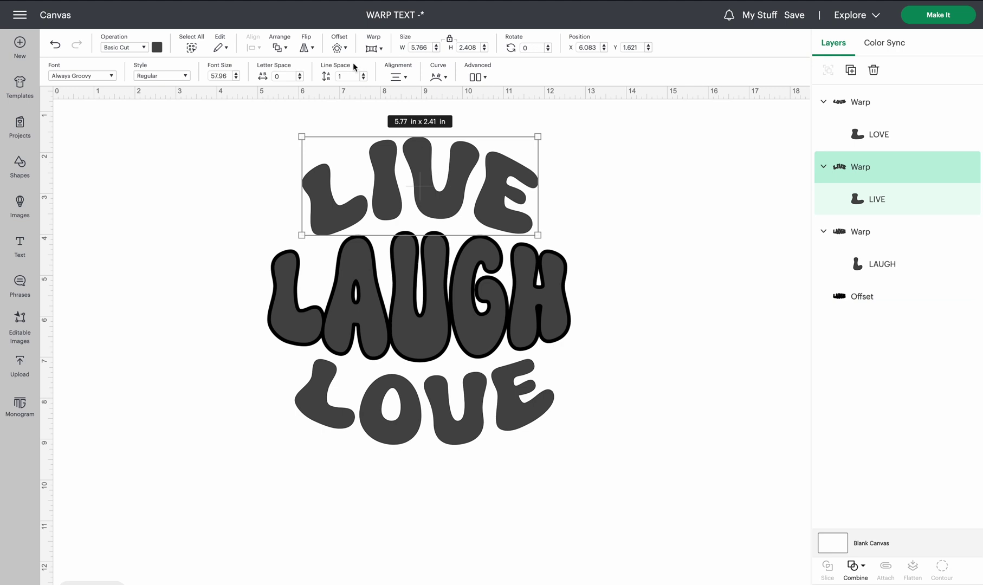
{"action": "left_click", "coordinate": [339, 48]}
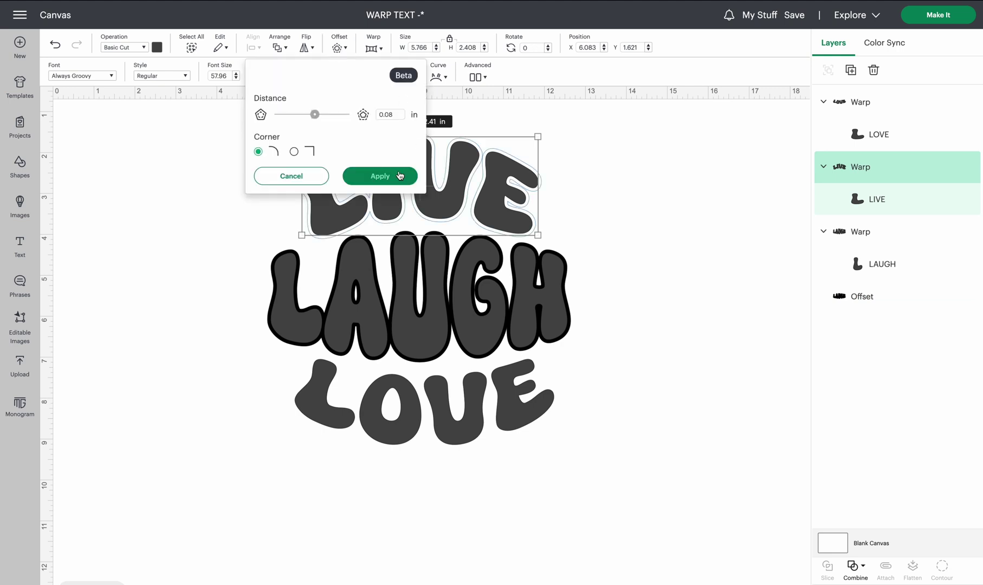
{"action": "left_click", "coordinate": [399, 175]}
{"action": "left_click", "coordinate": [434, 401]}
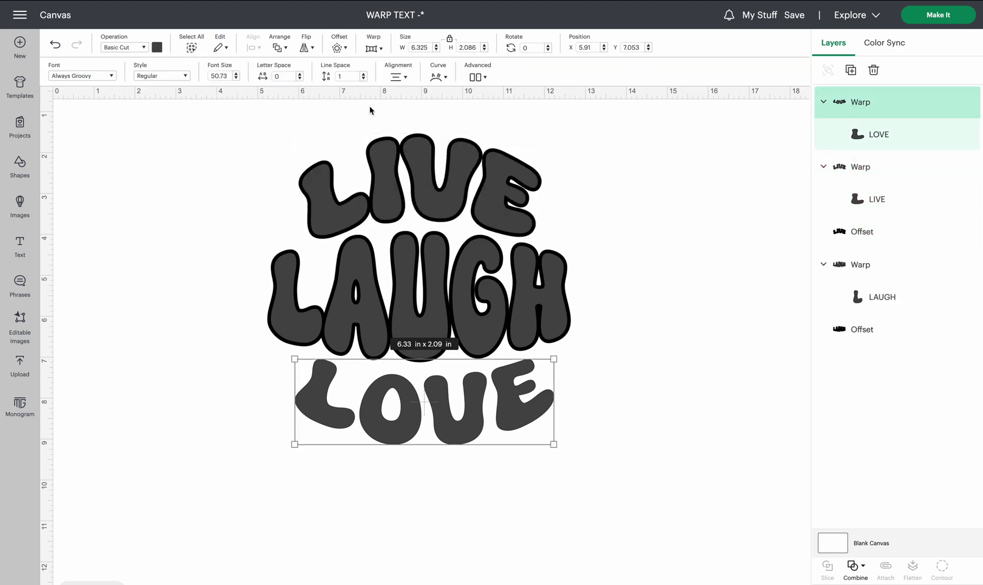
{"action": "left_click", "coordinate": [341, 49]}
{"action": "left_click", "coordinate": [380, 175]}
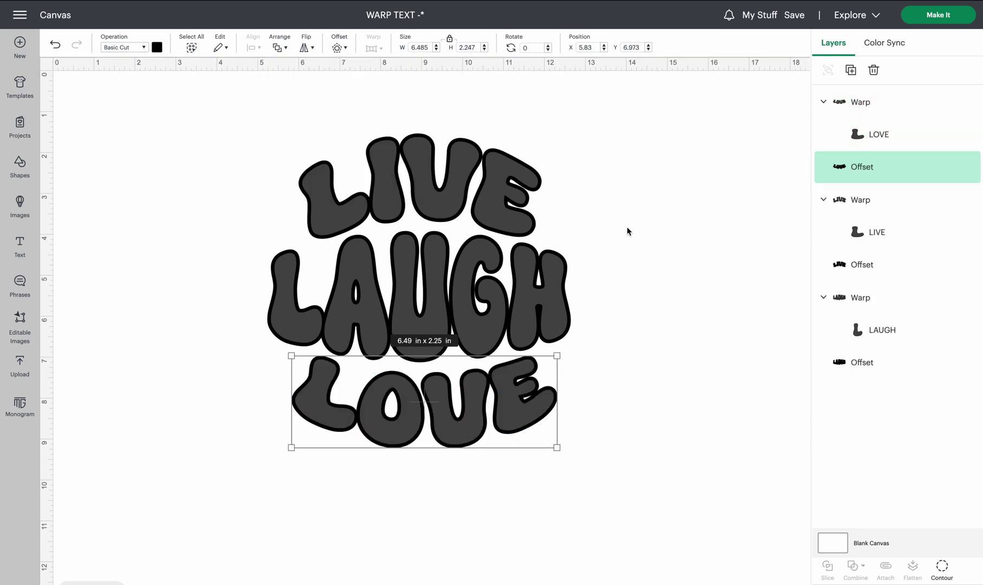
{"action": "left_click", "coordinate": [887, 135]}
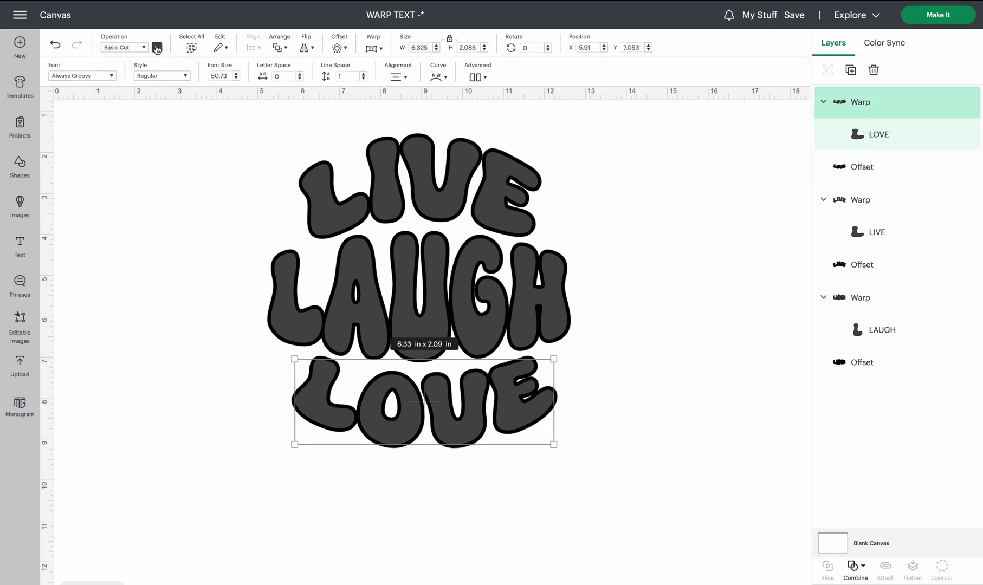
- Fill LOVE's lettering purple, then select LIVE with its outline for recolouring
{"action": "left_click", "coordinate": [157, 48]}
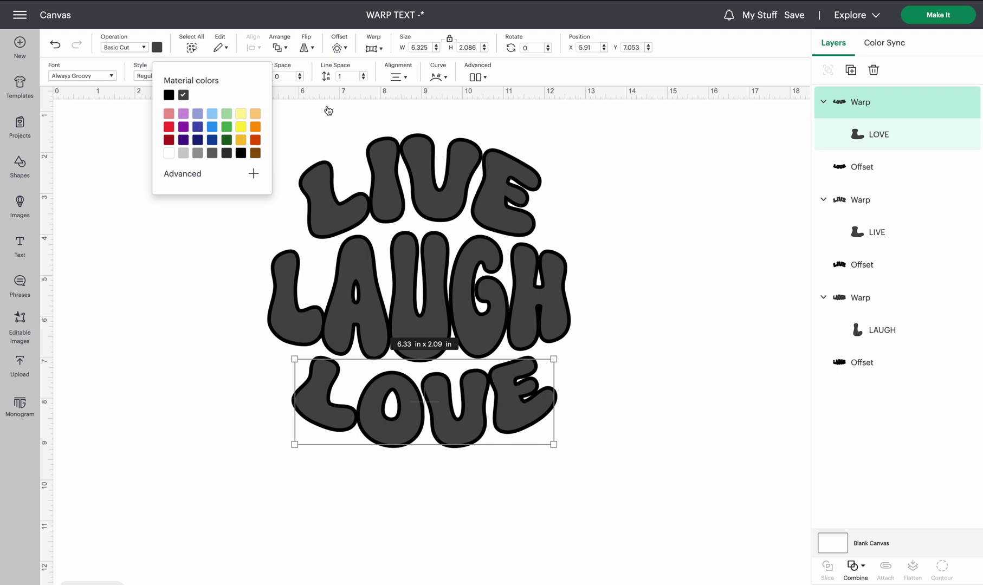
{"action": "left_click", "coordinate": [183, 113]}
{"action": "left_click", "coordinate": [877, 239]}
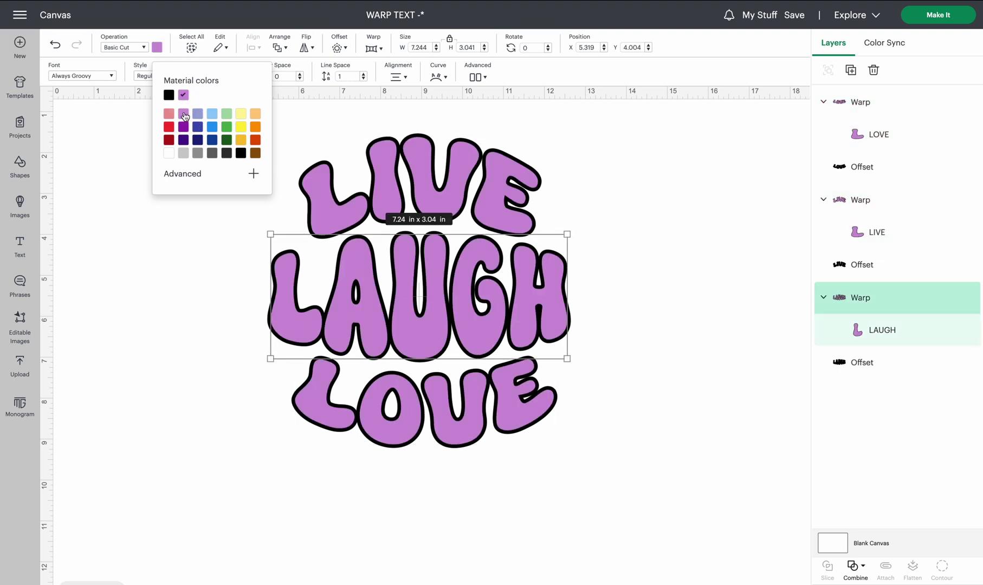
{"action": "left_click", "coordinate": [639, 175]}
{"action": "left_click_drag", "start_coordinate": [639, 172], "coordinate": [482, 184]}
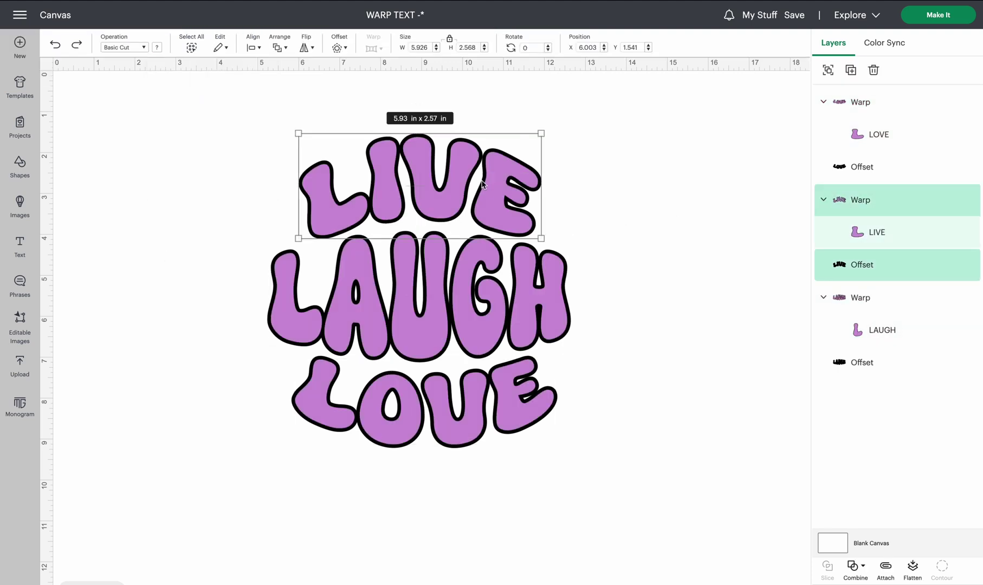
- Group LIVE, LAUGH and LOVE each with its black offset outline
{"action": "left_click", "coordinate": [828, 71]}
{"action": "left_click", "coordinate": [625, 287]}
{"action": "left_click", "coordinate": [559, 293]}
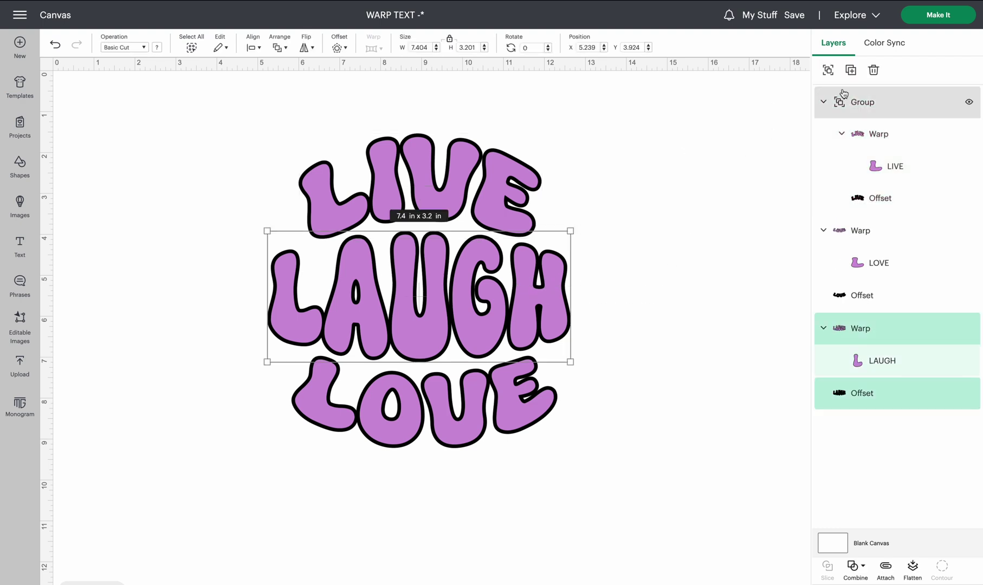
{"action": "left_click", "coordinate": [828, 71]}
{"action": "left_click", "coordinate": [524, 416]}
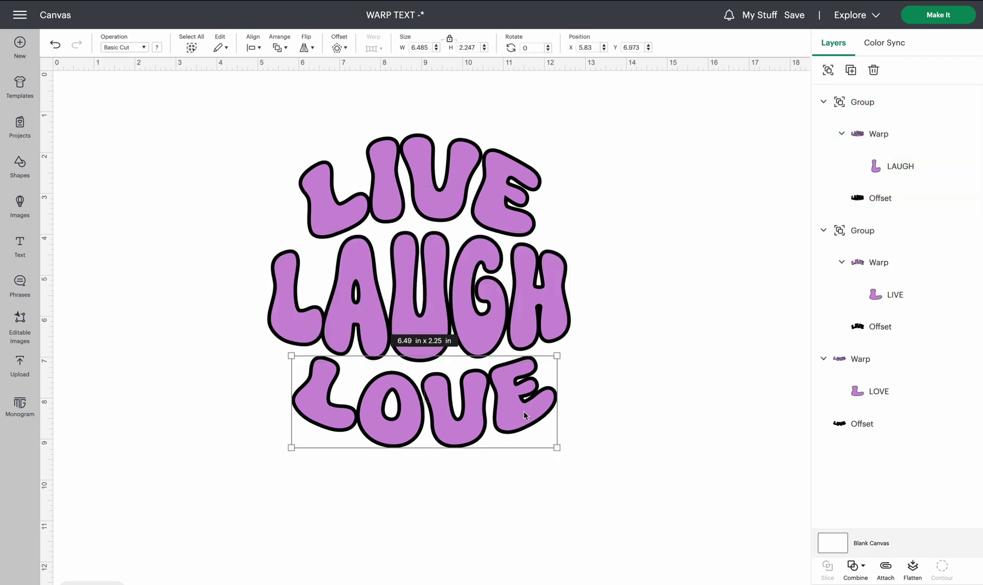
{"action": "left_click", "coordinate": [828, 70]}
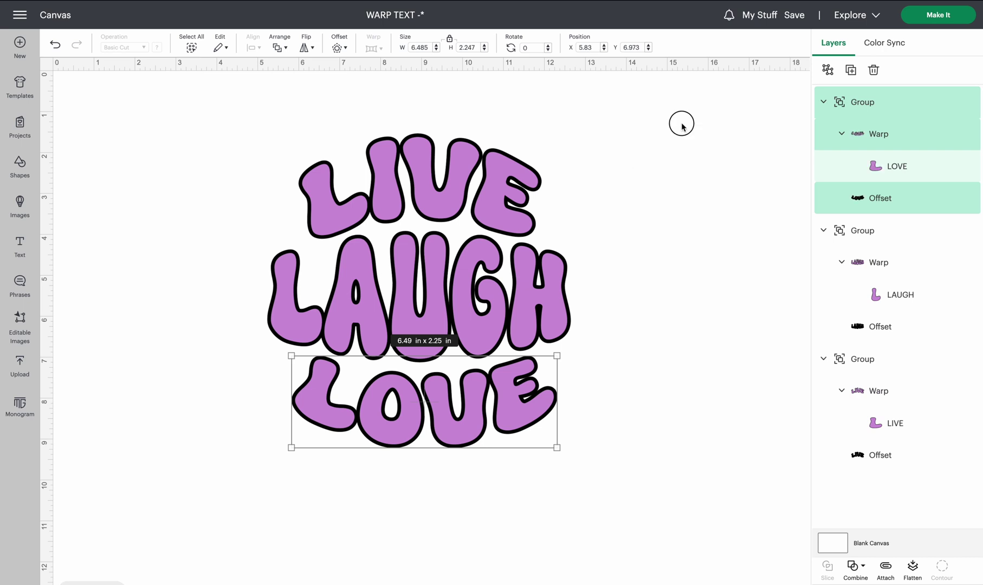
- Center the three word groups horizontally and distribute them evenly top to bottom
{"action": "left_click_drag", "start_coordinate": [682, 125], "coordinate": [340, 459]}
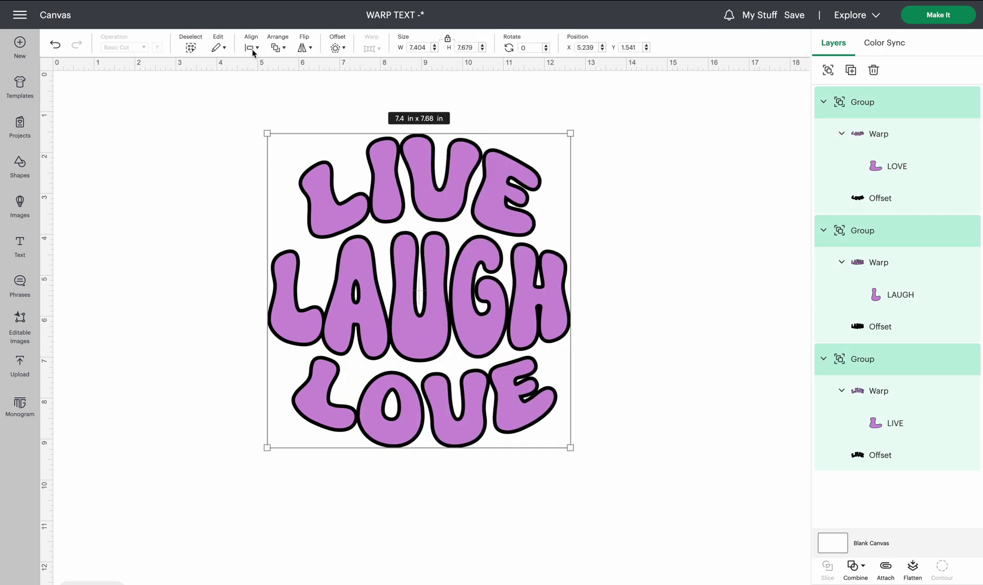
{"action": "left_click", "coordinate": [252, 50]}
{"action": "left_click", "coordinate": [307, 104]}
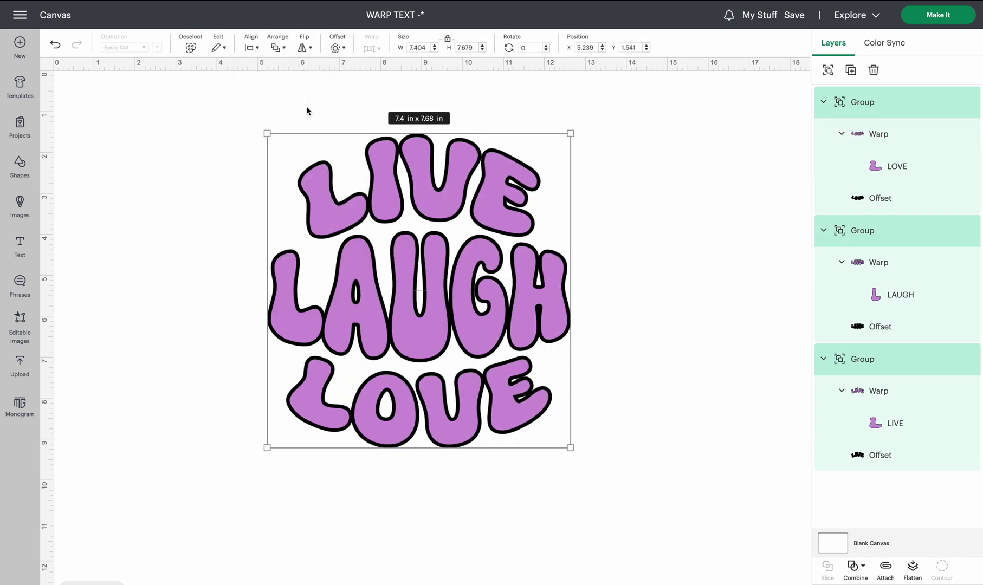
{"action": "left_click", "coordinate": [253, 49]}
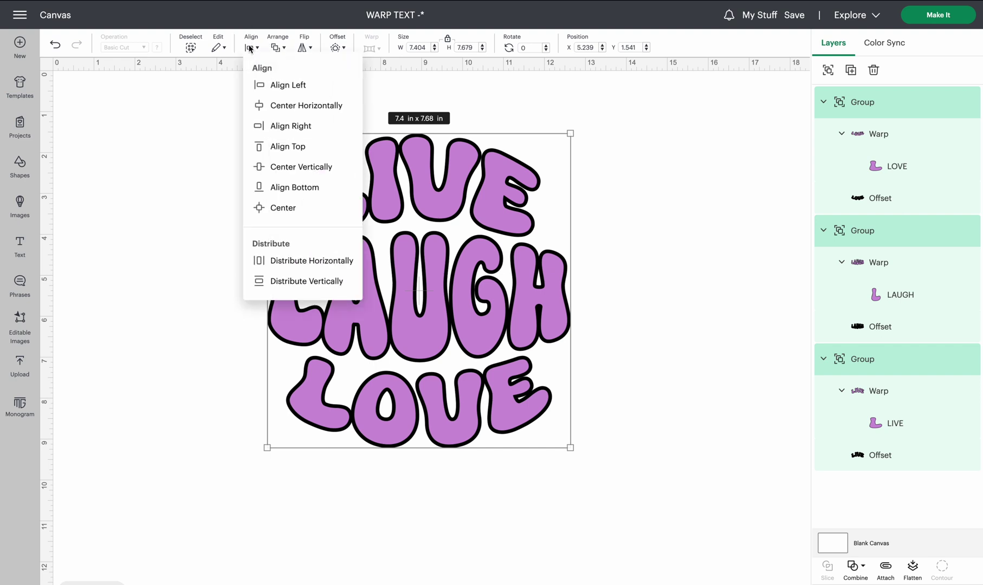
{"action": "left_click", "coordinate": [302, 282]}
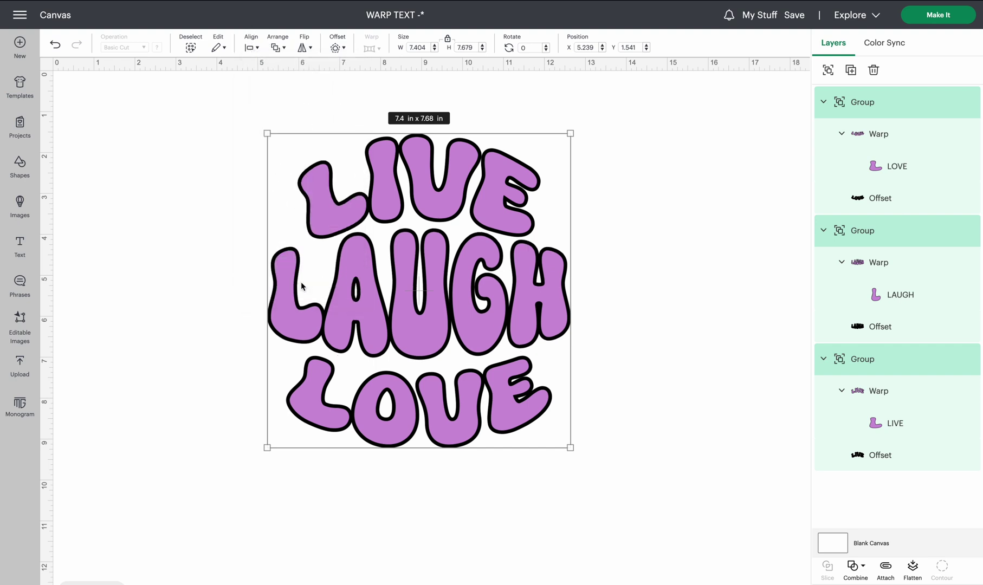
- Nudge the LOVE group slightly up toward LAUGH
{"action": "left_click", "coordinate": [663, 307]}
{"action": "left_click", "coordinate": [422, 404]}
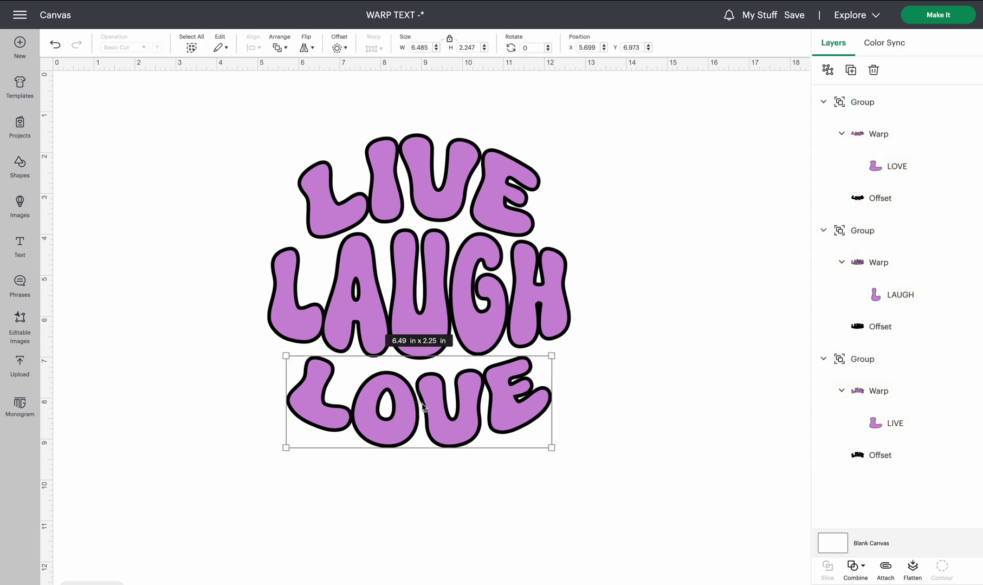
{"action": "left_click_drag", "start_coordinate": [422, 404], "coordinate": [422, 400]}
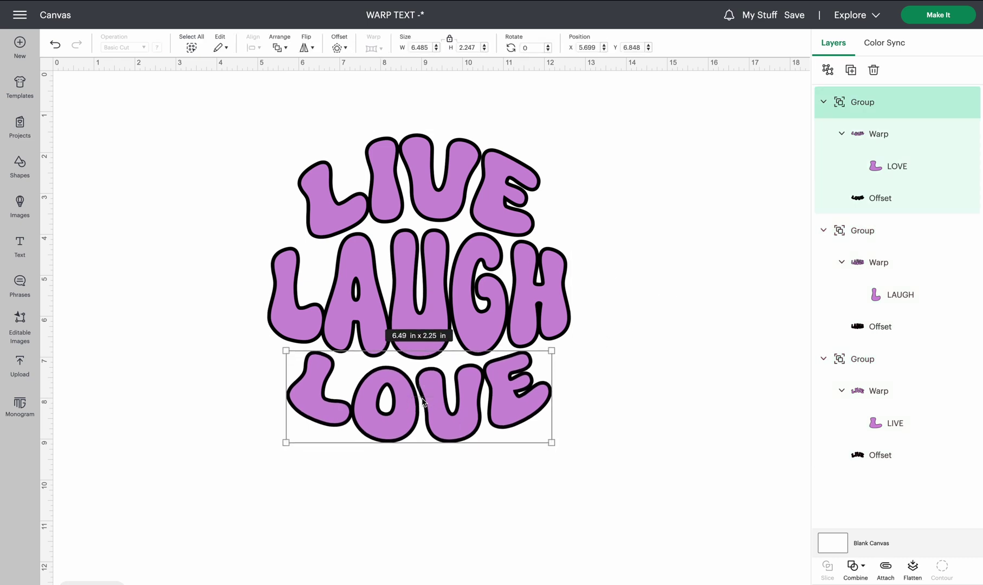
{"action": "left_click", "coordinate": [639, 321]}
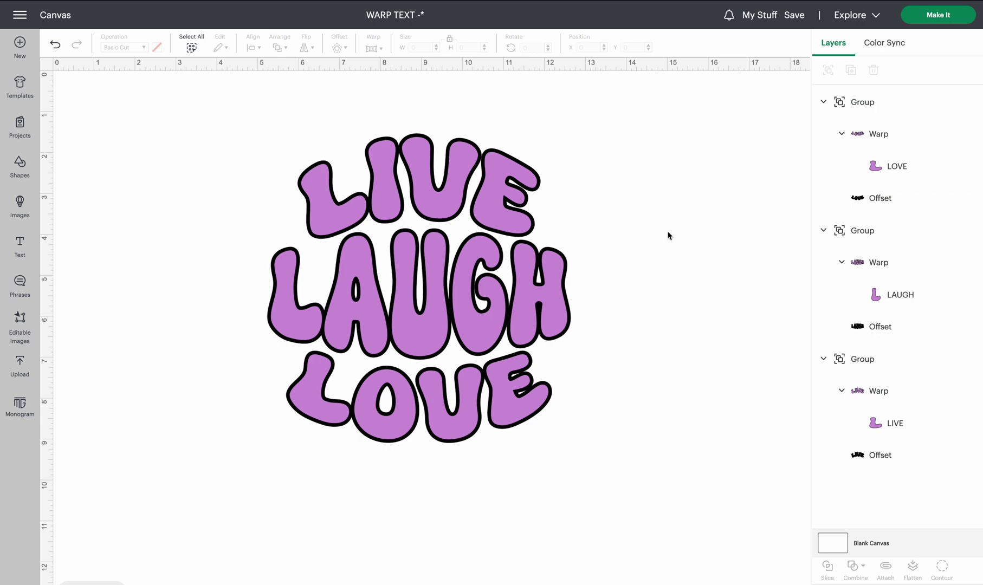
- Scale all three word groups to about 10.28 × 10.49 in and shift them down-left
{"action": "left_click_drag", "start_coordinate": [685, 173], "coordinate": [347, 499]}
{"action": "left_click_drag", "start_coordinate": [263, 137], "coordinate": [217, 113]}
{"action": "left_click_drag", "start_coordinate": [567, 444], "coordinate": [639, 513]}
{"action": "left_click_drag", "start_coordinate": [568, 310], "coordinate": [561, 331]}
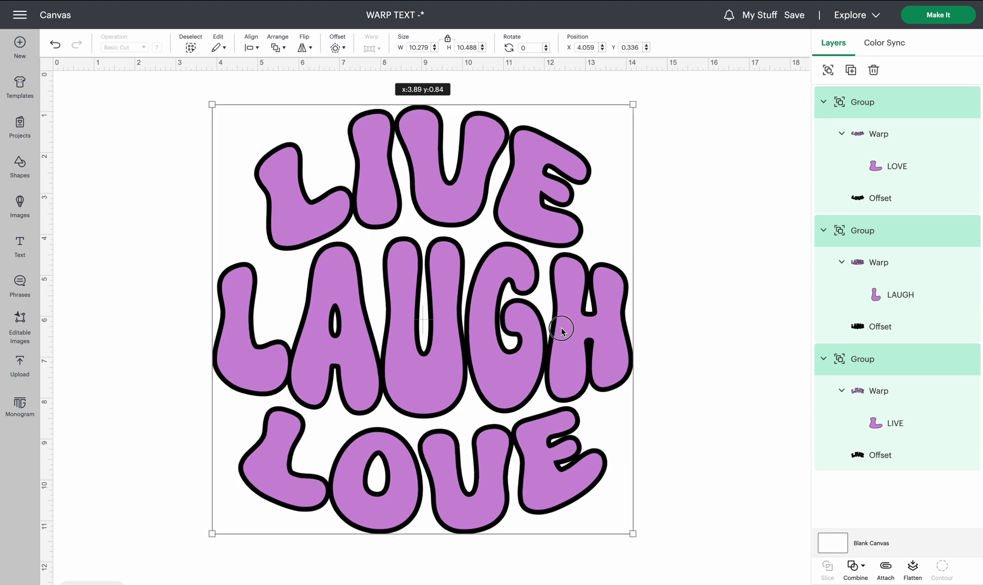
{"action": "left_click", "coordinate": [672, 199]}
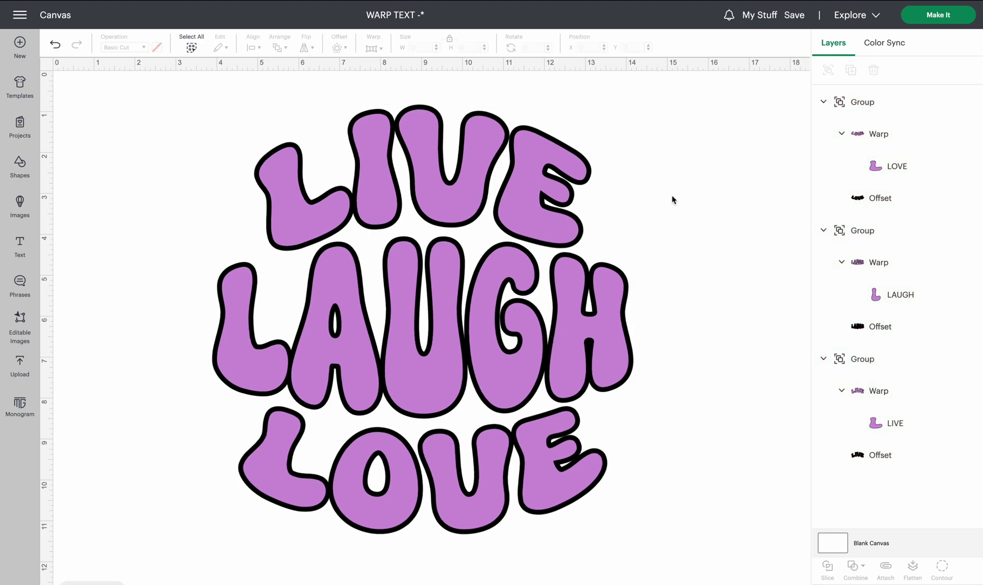